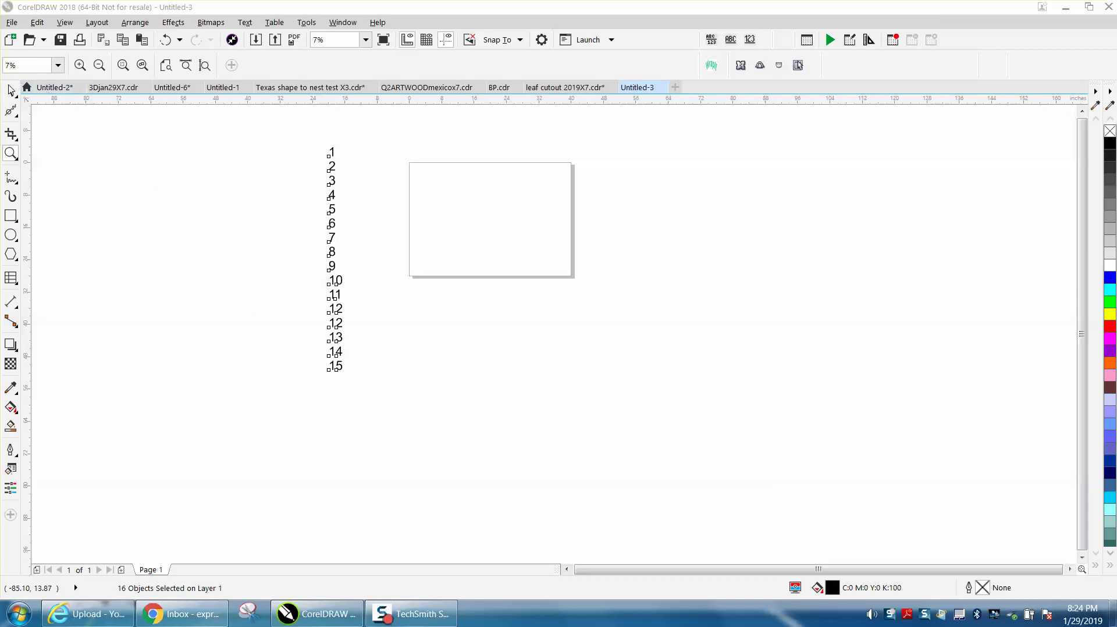
Draw a red-bordered 3-row by 5-column table near the page's top-left, beside the number column.
click(11, 91)
click(303, 194)
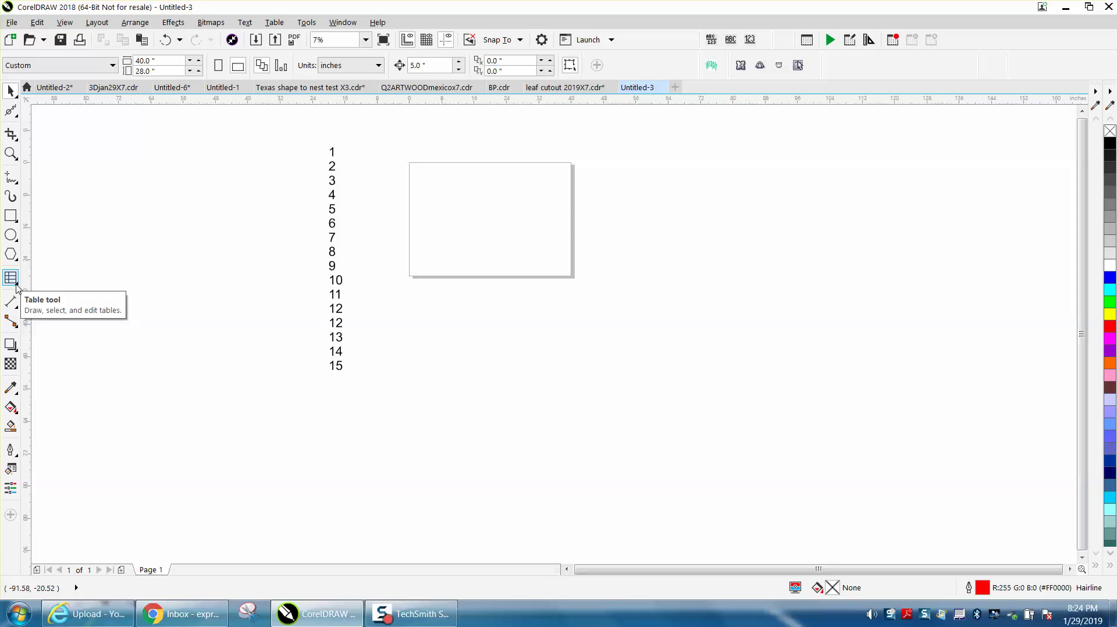
click(18, 284)
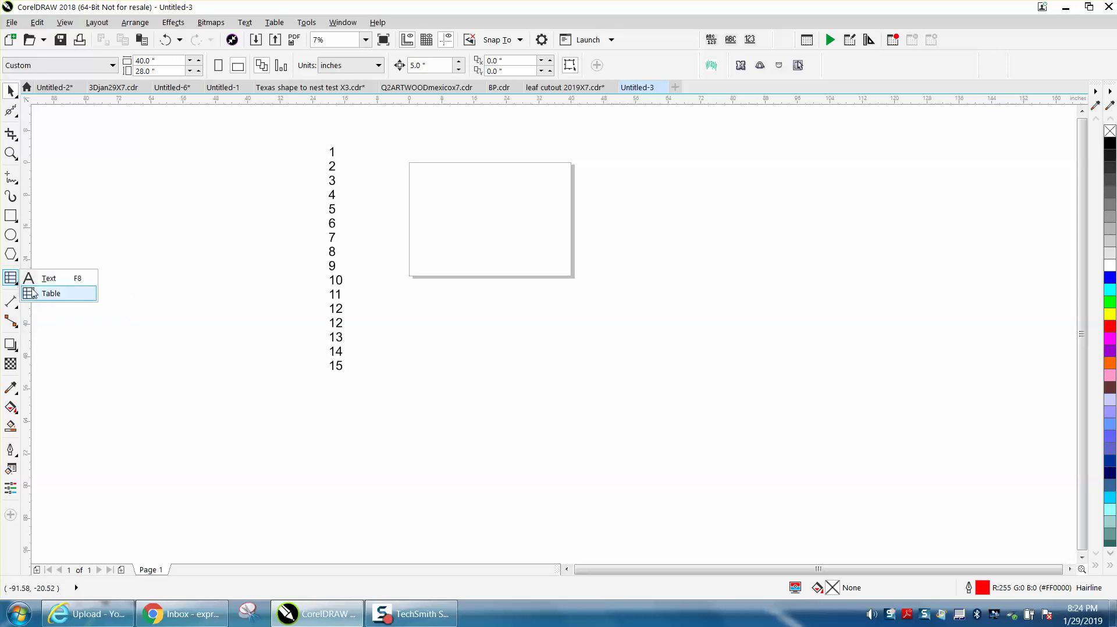
click(35, 294)
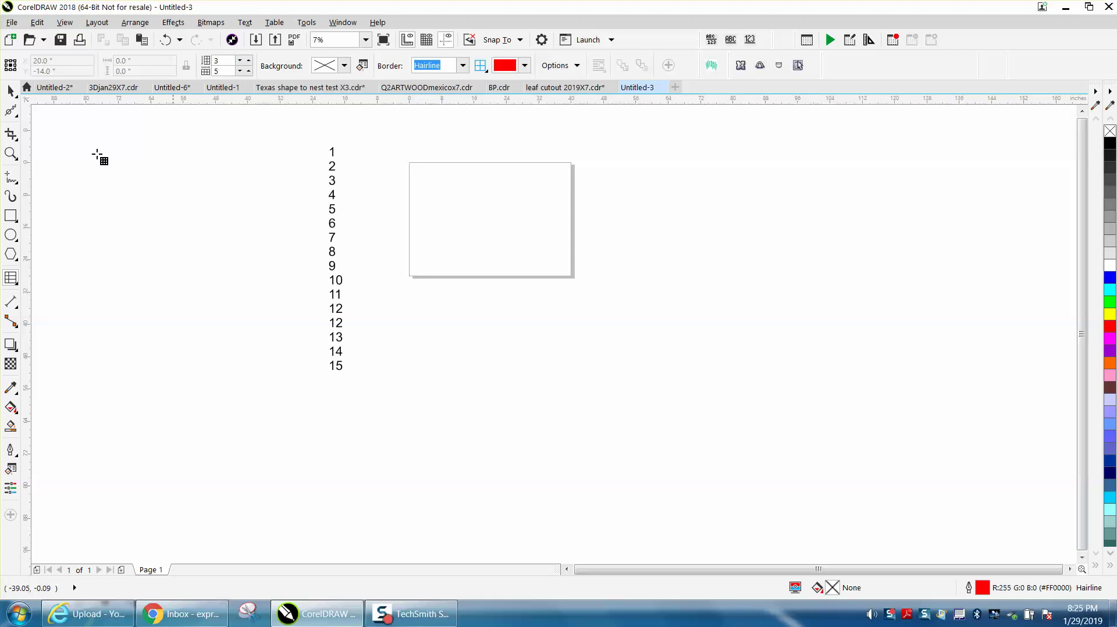
click(10, 153)
drag(320, 151, 651, 399)
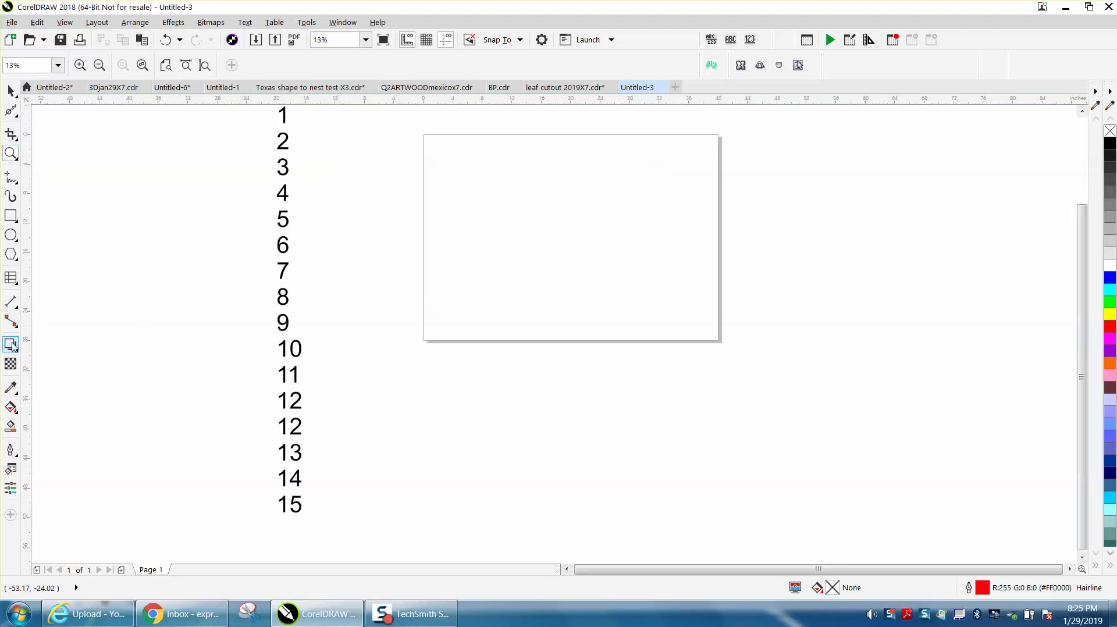
click(10, 278)
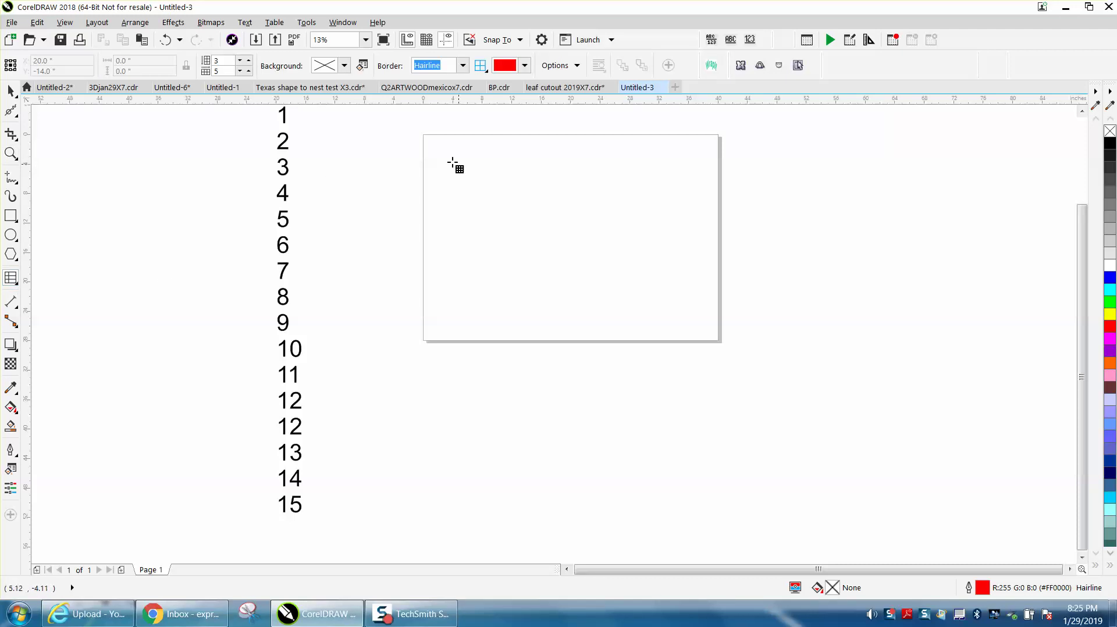
mouse_move(446, 145)
mouse_down()
mouse_move(463, 186)
mouse_move(633, 228)
mouse_up()
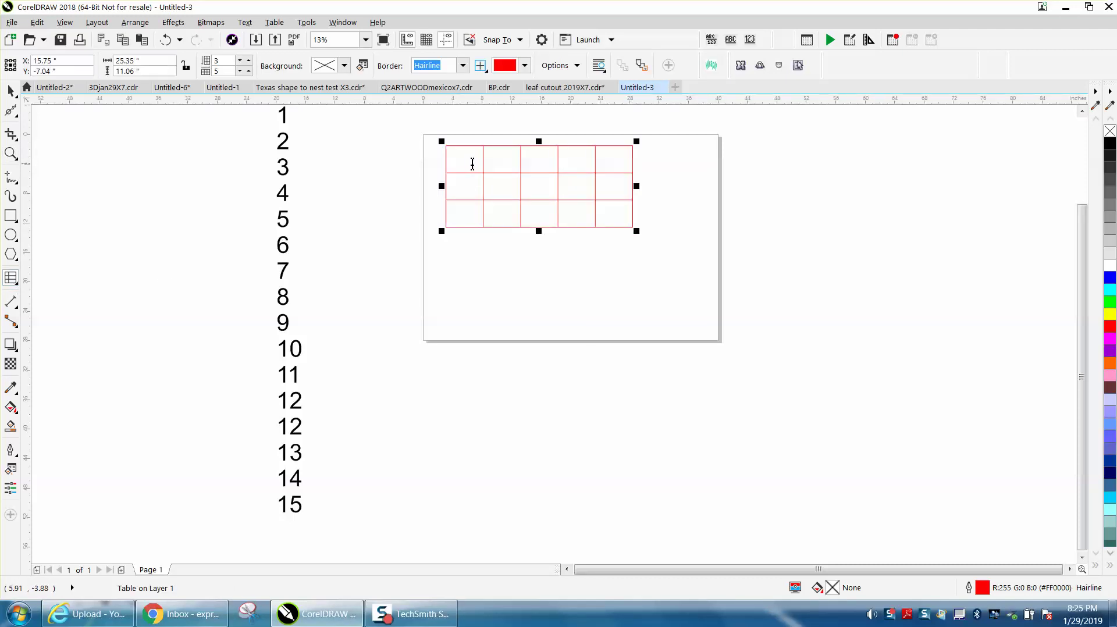
Resize the table to 25 × 15 inches and centre it on the page.
click(11, 91)
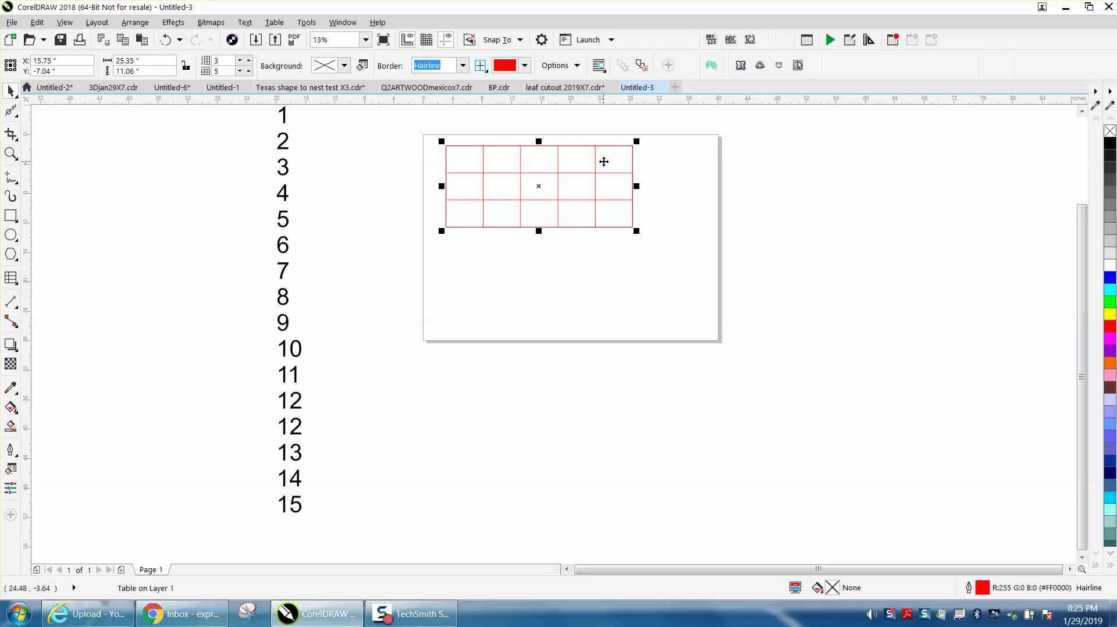
click(137, 61)
text(25)
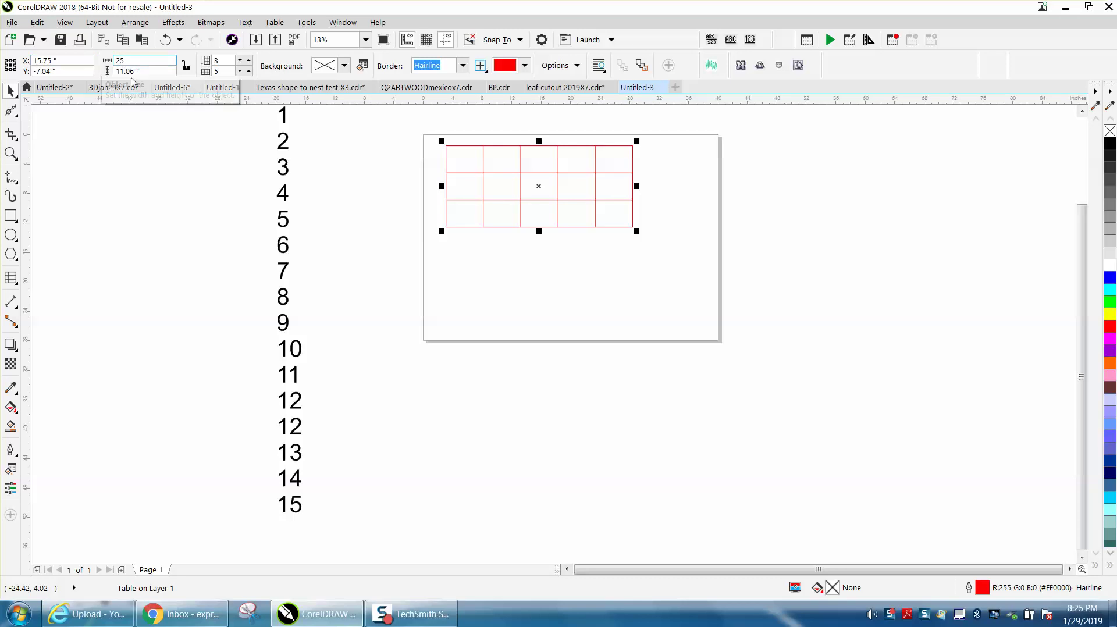
key(Tab)
text(15)
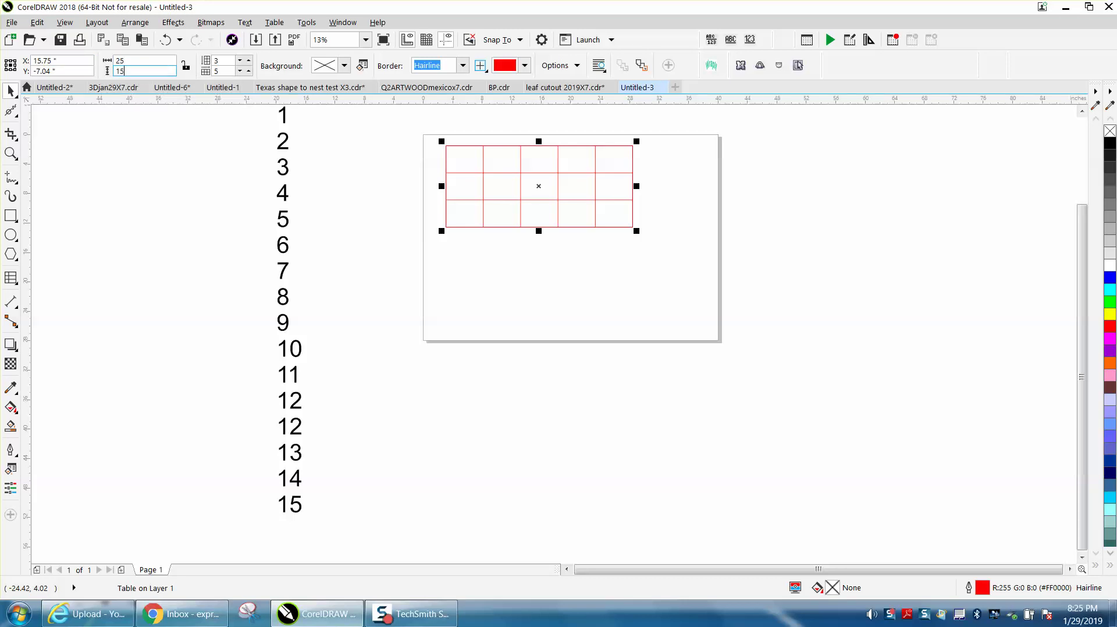
key(Return)
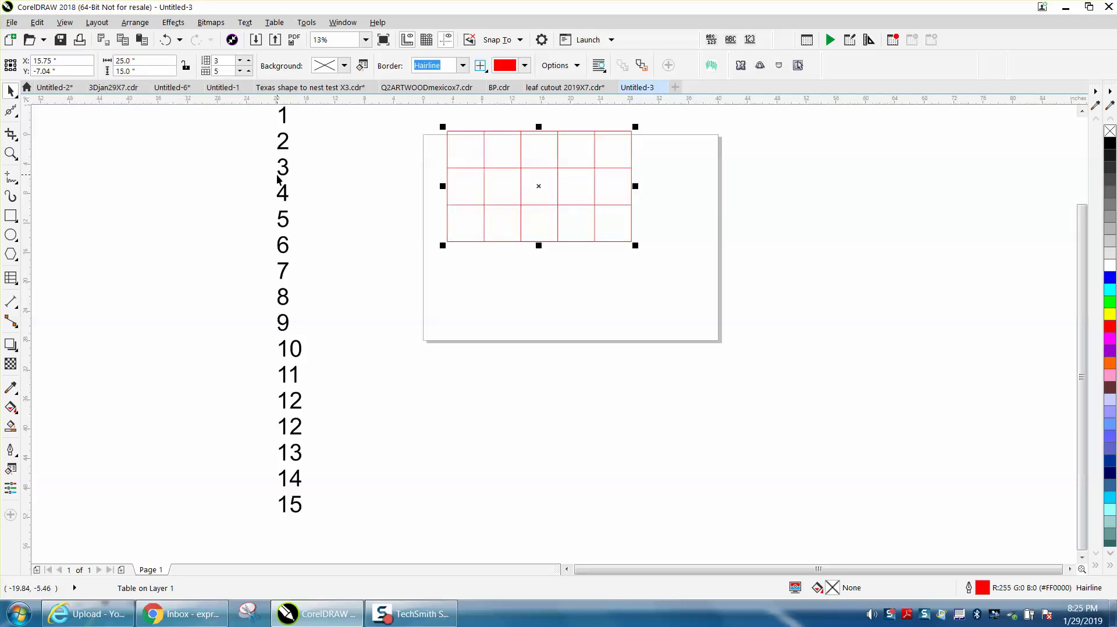
key(p)
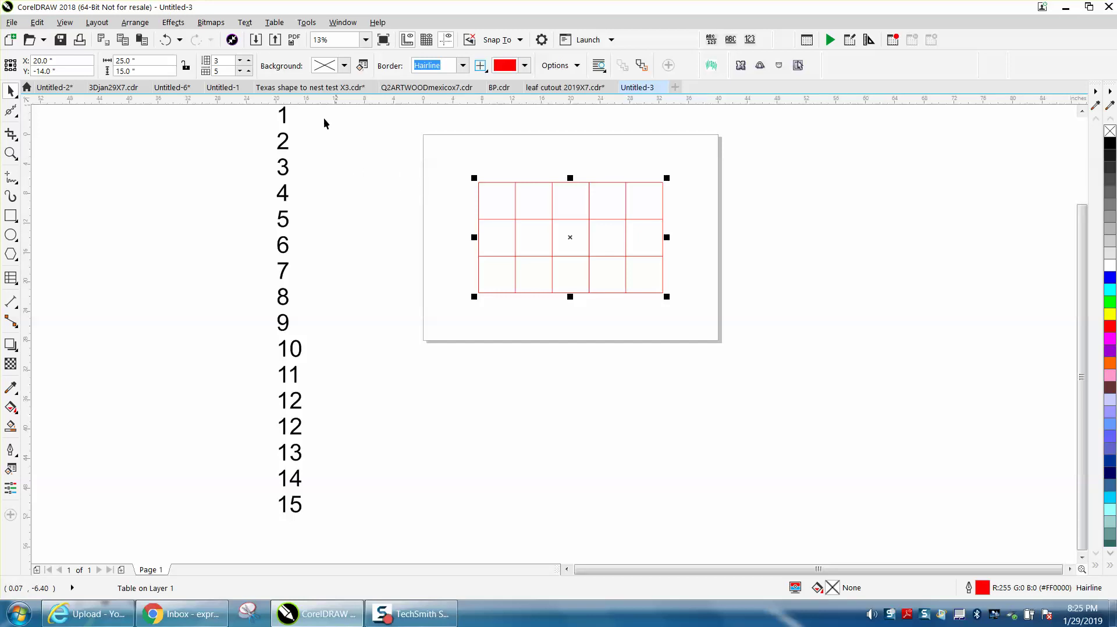
click(144, 26)
mouse_move(149, 279)
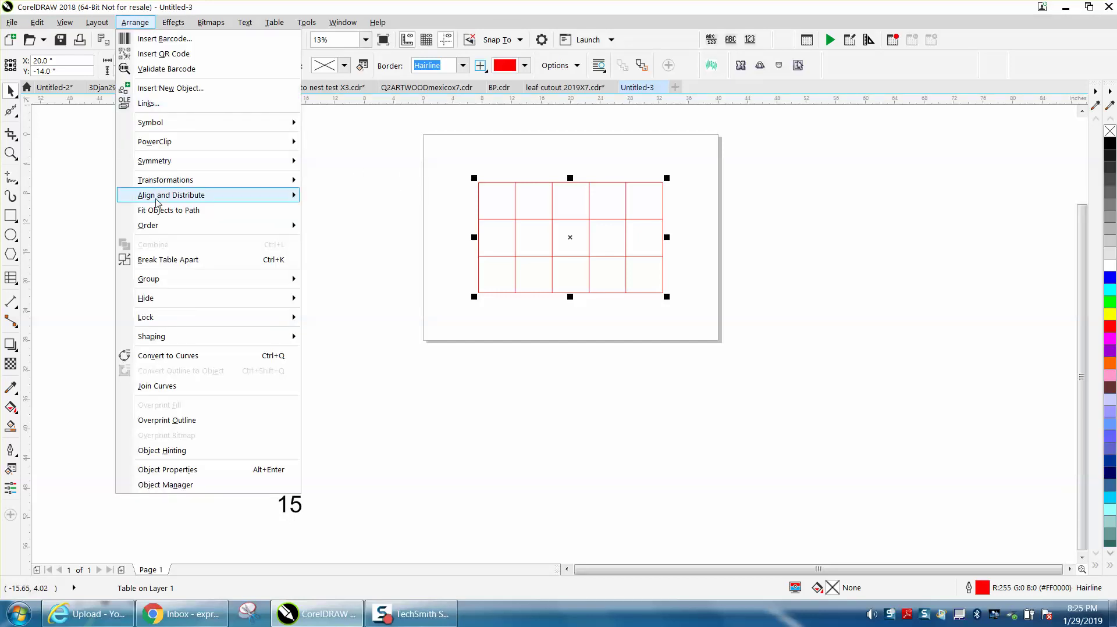
Convert the table to curves and ungroup it into separate red lines.
click(171, 358)
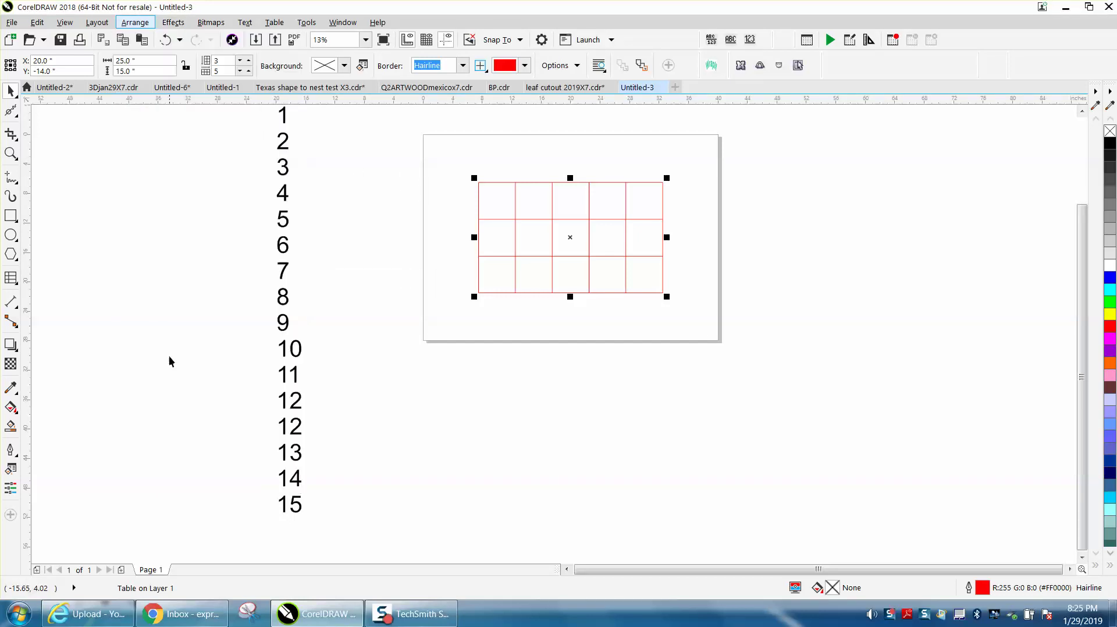
click(142, 26)
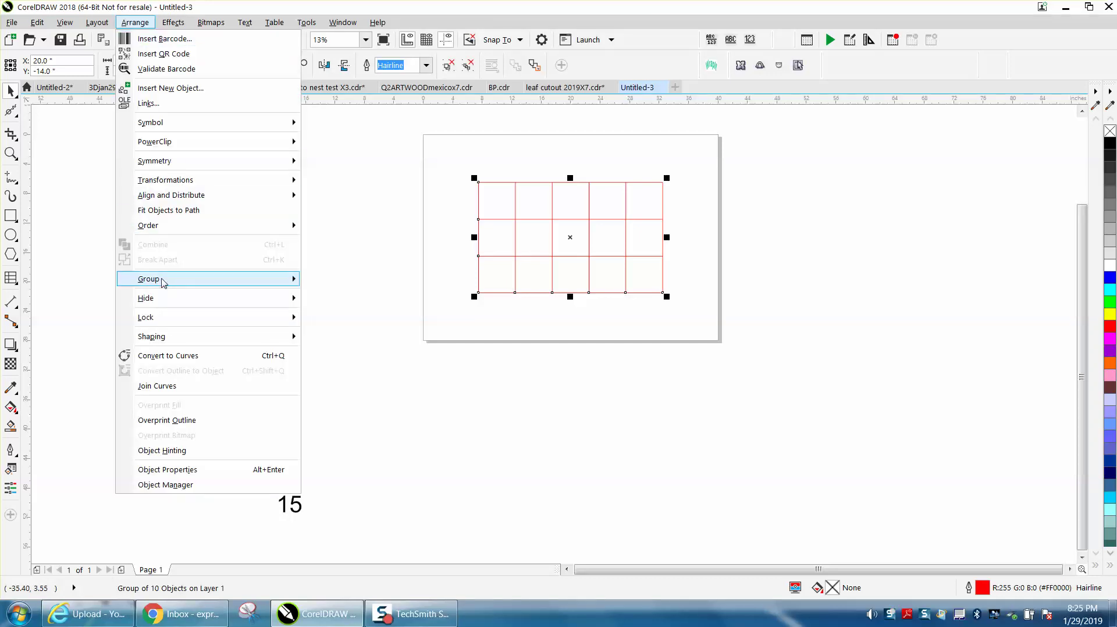
mouse_move(149, 280)
click(330, 297)
click(374, 257)
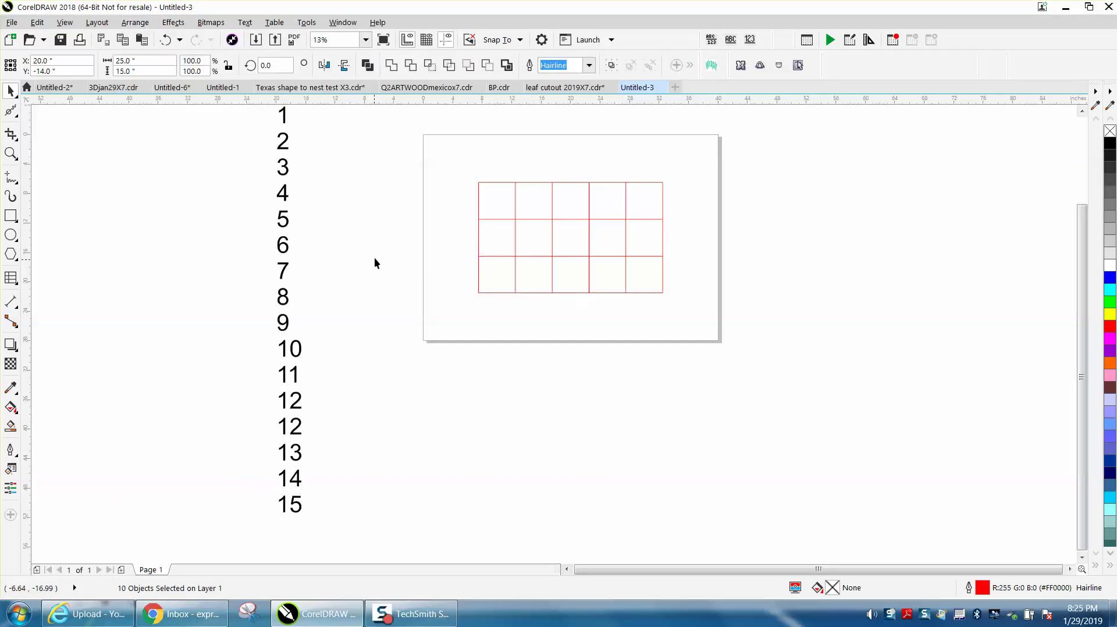
Try moving the grid's top and middle lines up, undo both moves, then select all grid pieces.
click(496, 182)
key(F10)
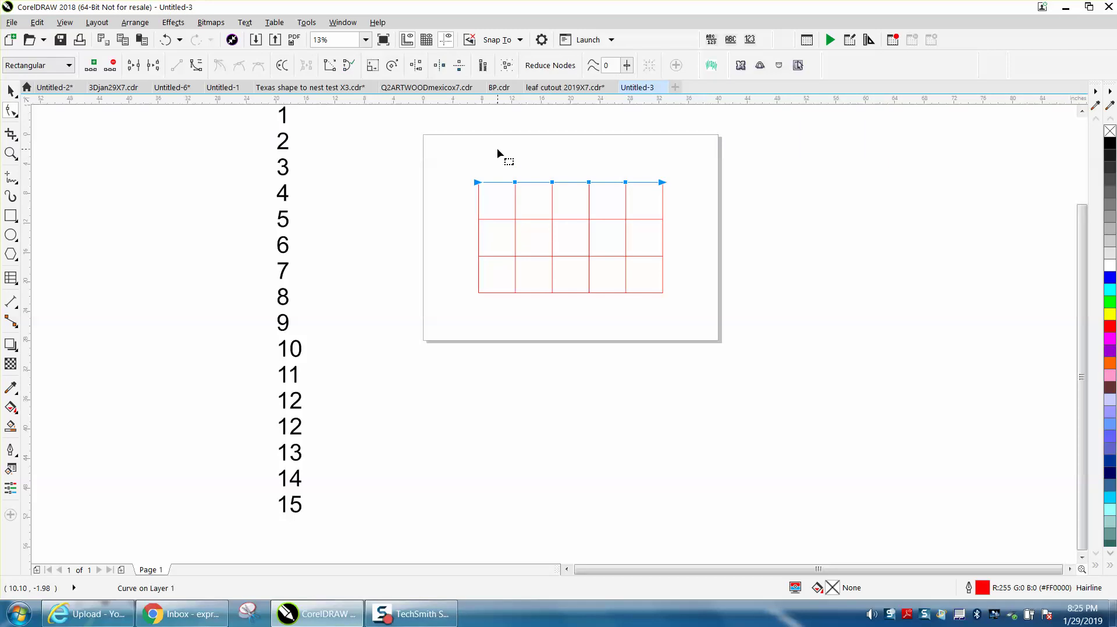
click(11, 90)
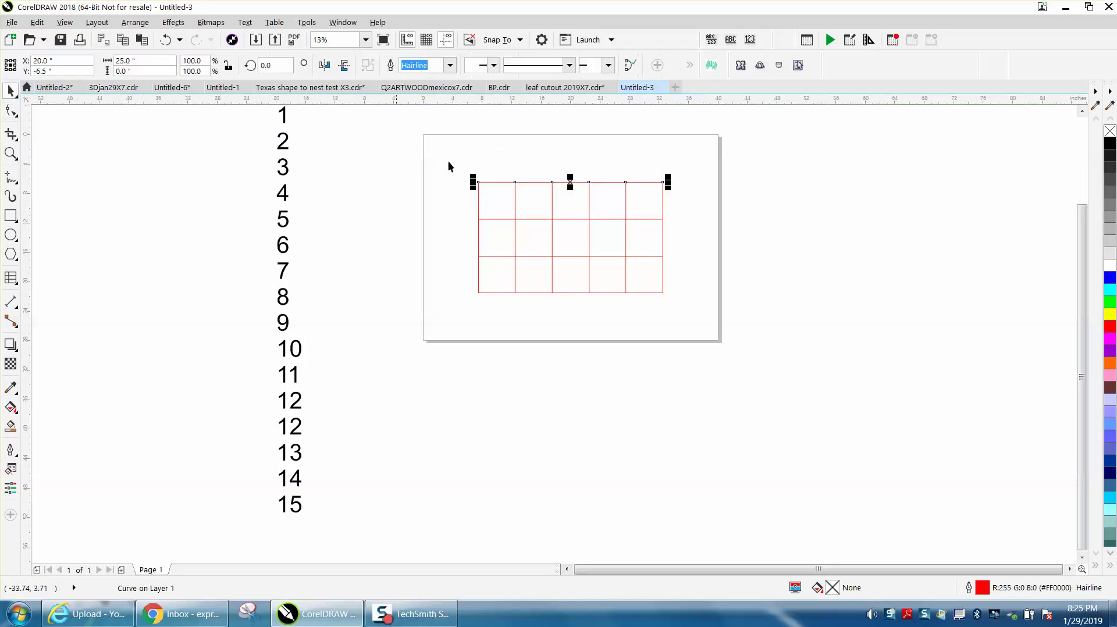
drag(570, 182, 570, 158)
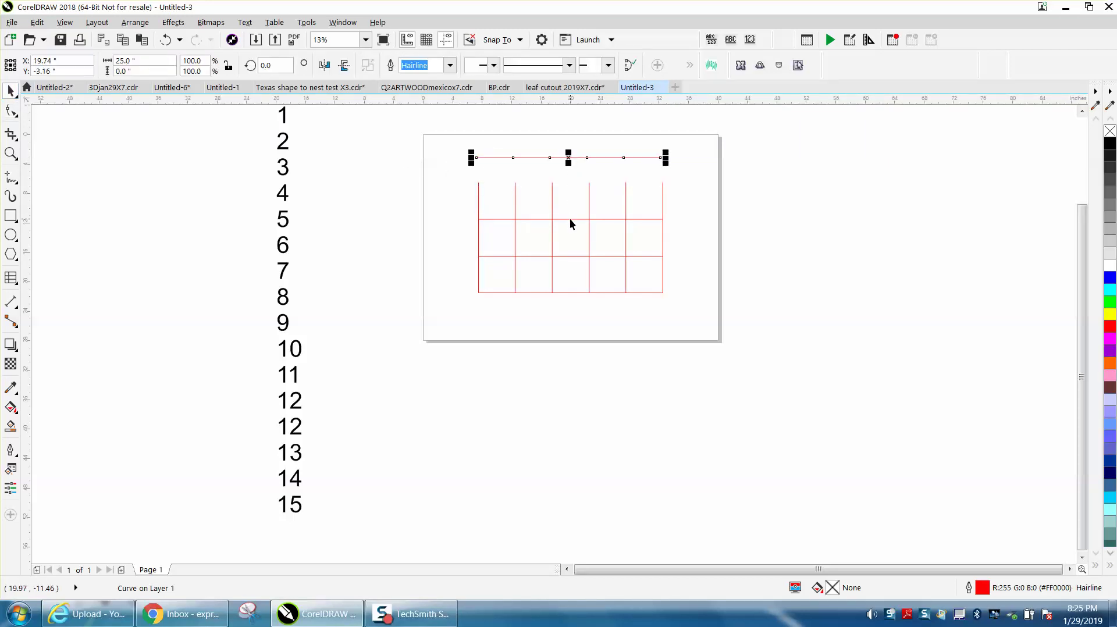
drag(575, 219, 589, 182)
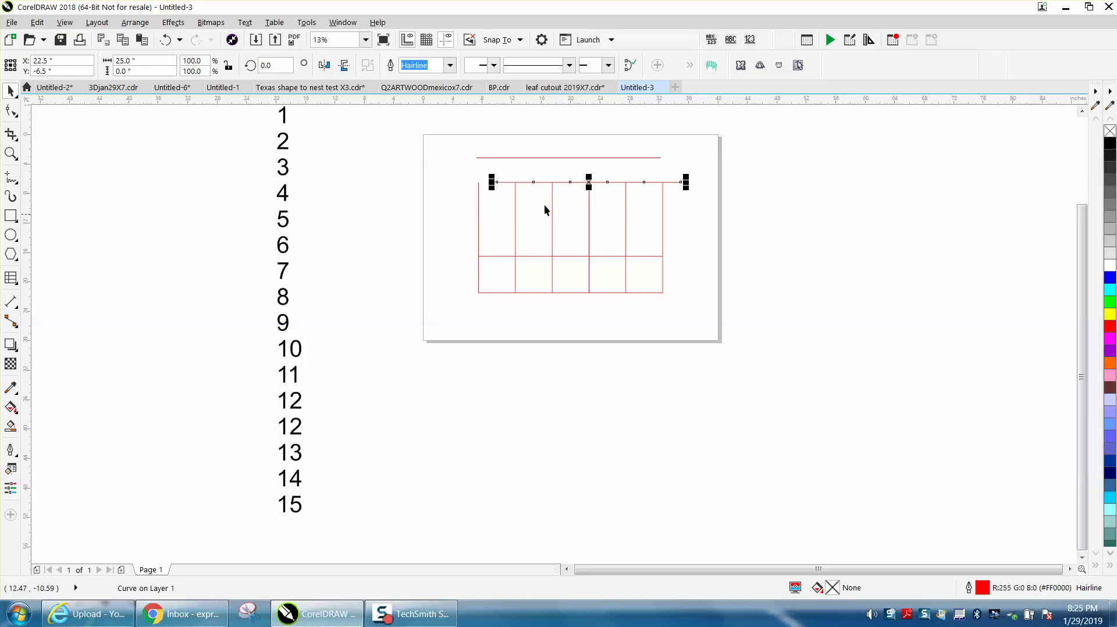
click(165, 41)
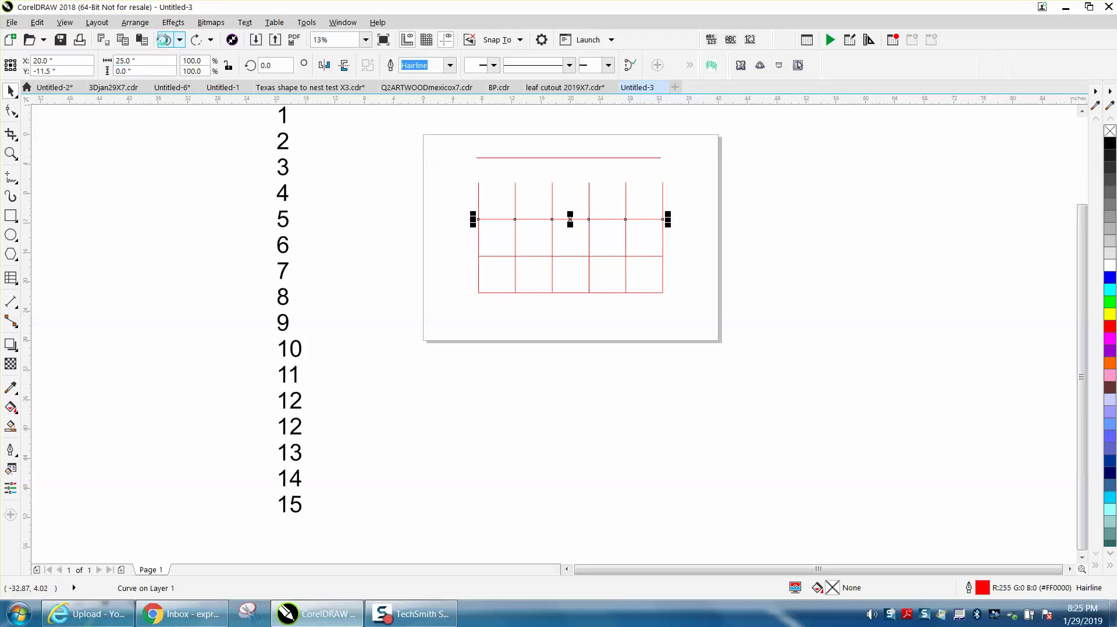
click(166, 41)
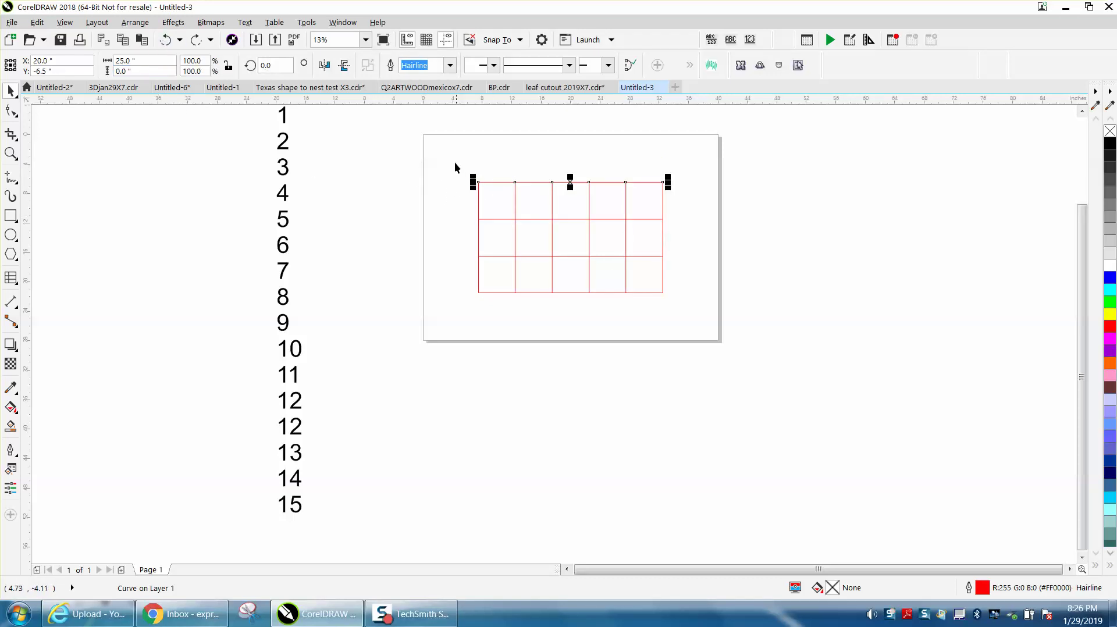
mouse_move(456, 160)
mouse_down()
mouse_move(709, 305)
mouse_move(718, 323)
mouse_up()
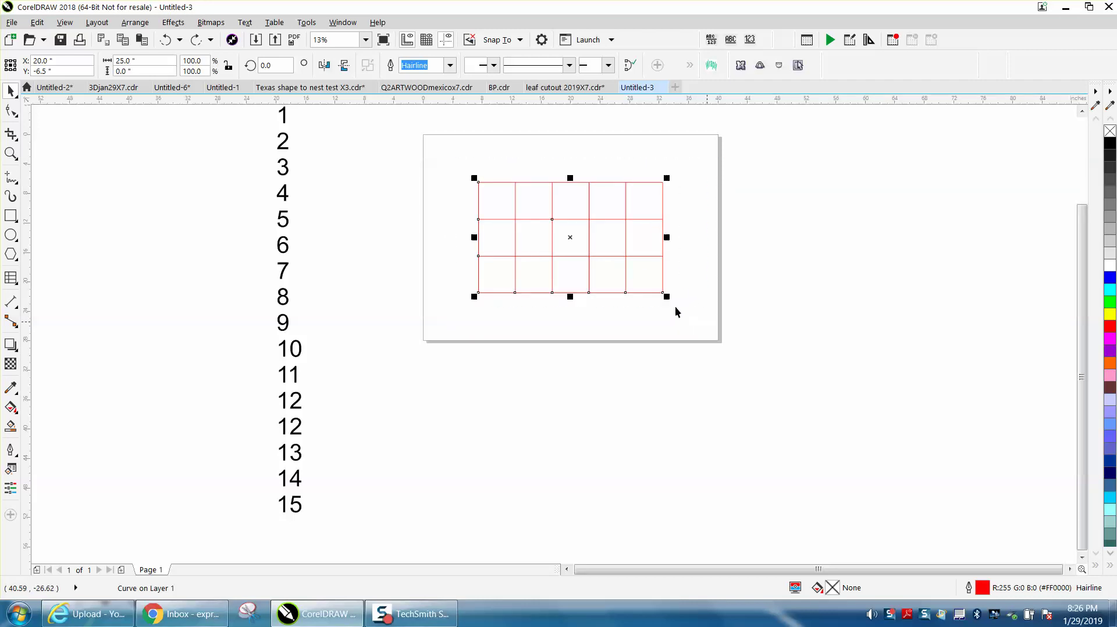
Group the grid's 11 pieces into one object and nudge it down below the page.
click(135, 23)
mouse_move(148, 279)
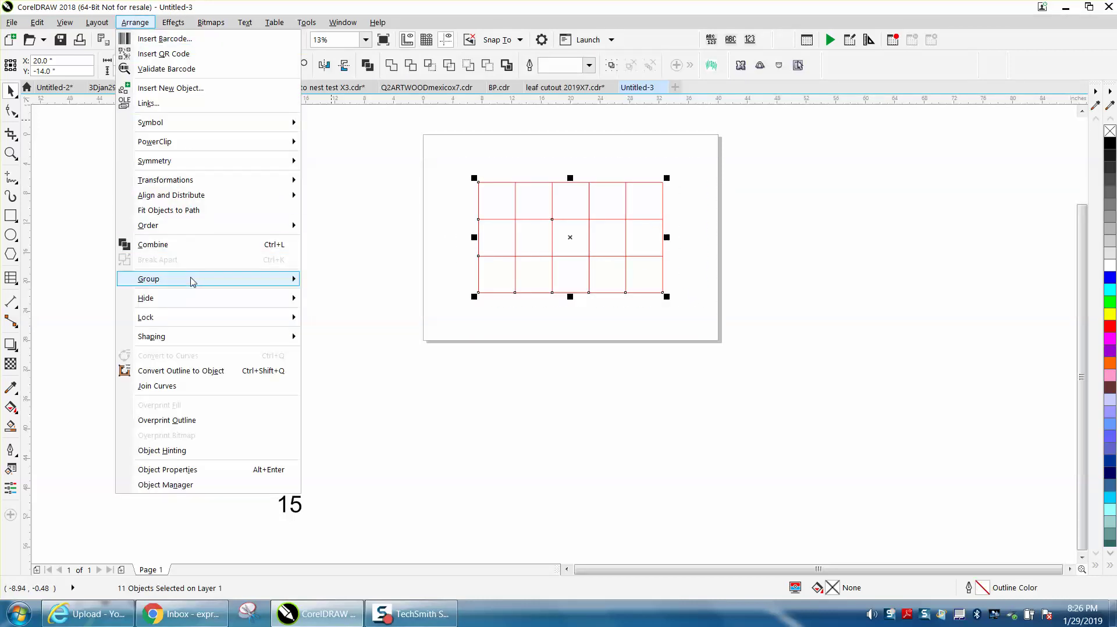
click(347, 281)
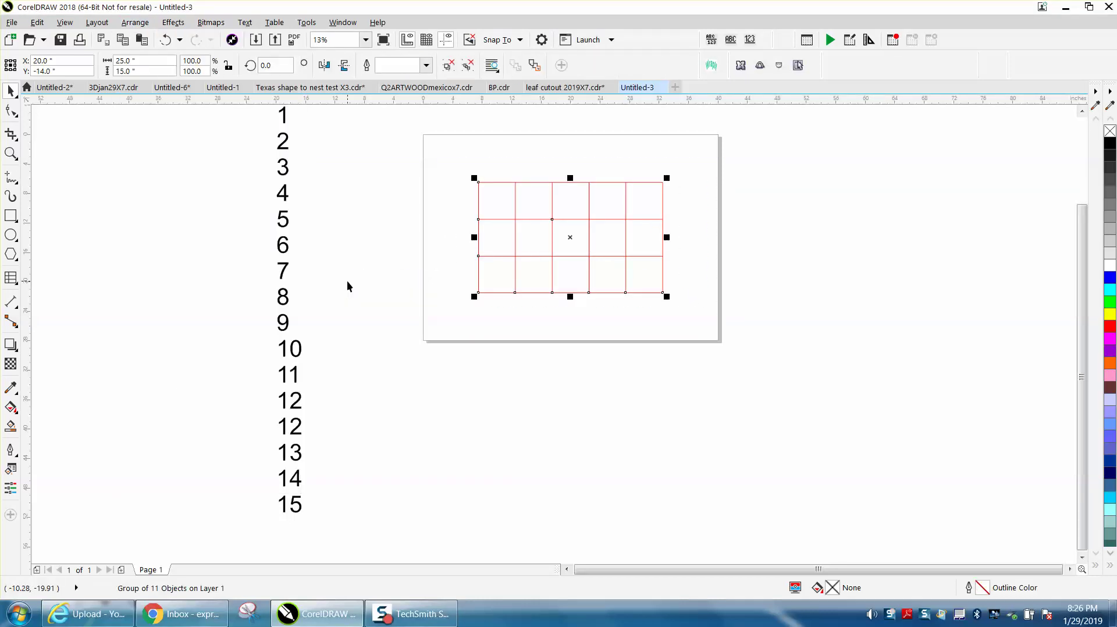
click(398, 206)
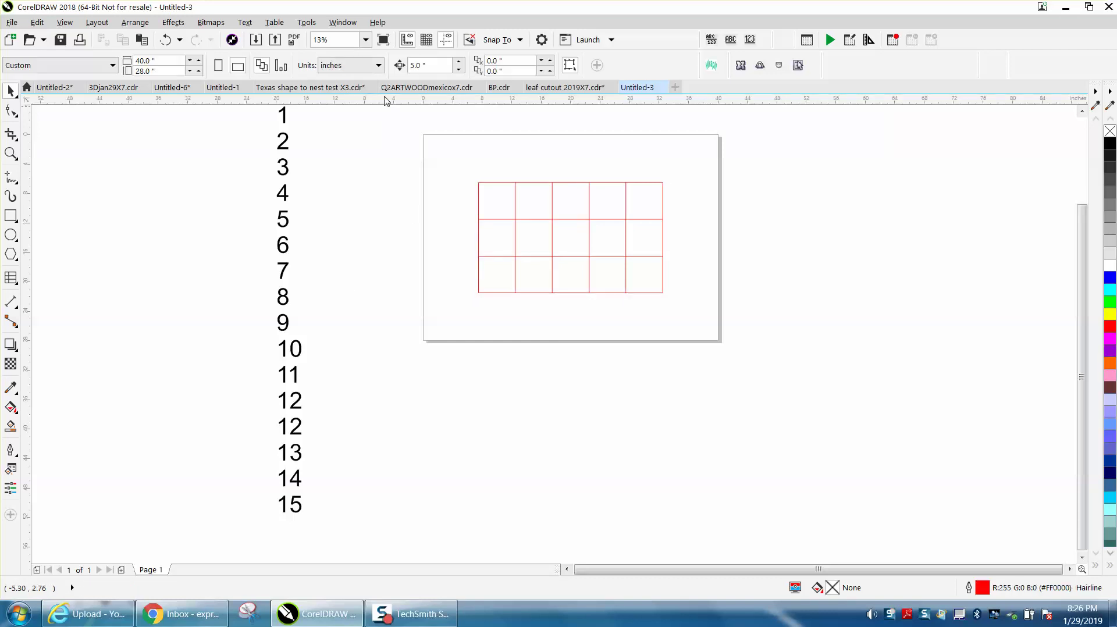
drag(369, 157, 714, 328)
key(Down)
key(Down)
key(Down)
key(Down)
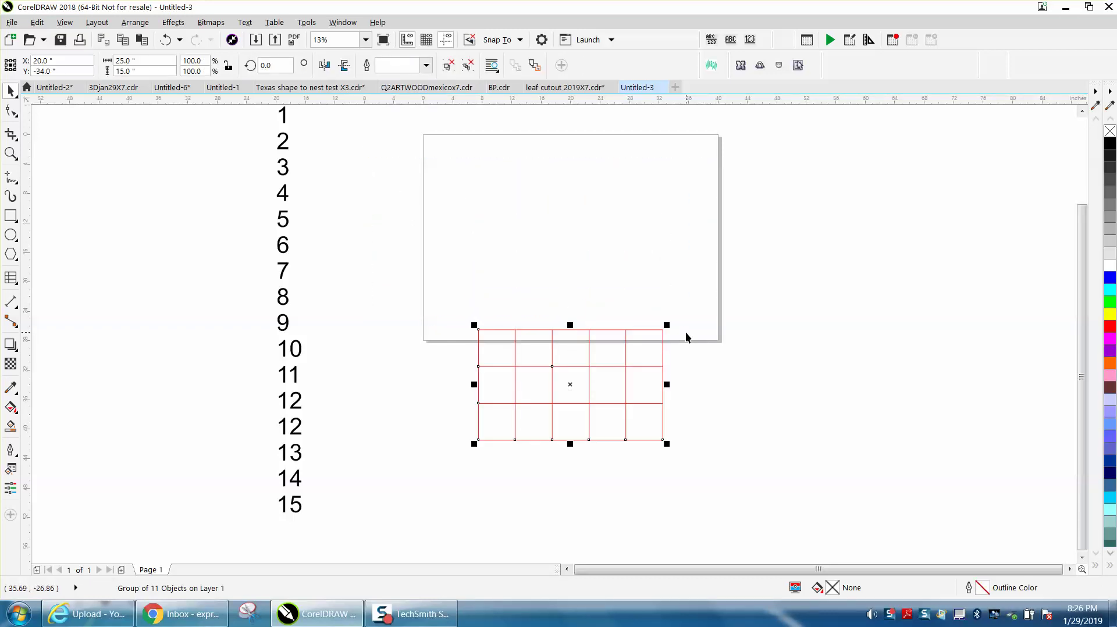
key(Down)
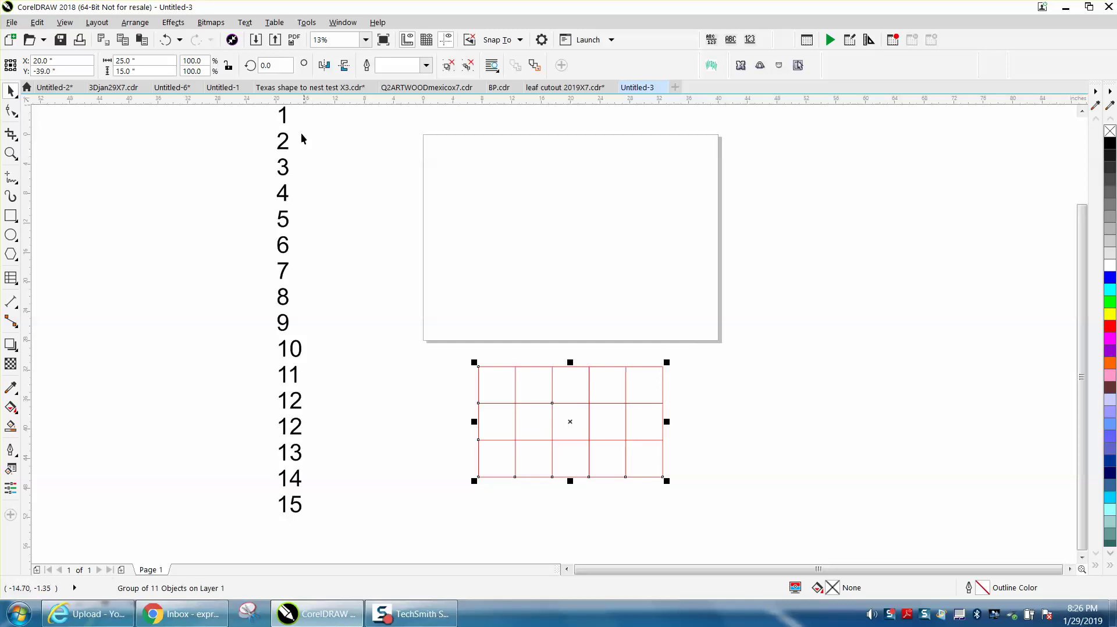
click(285, 120)
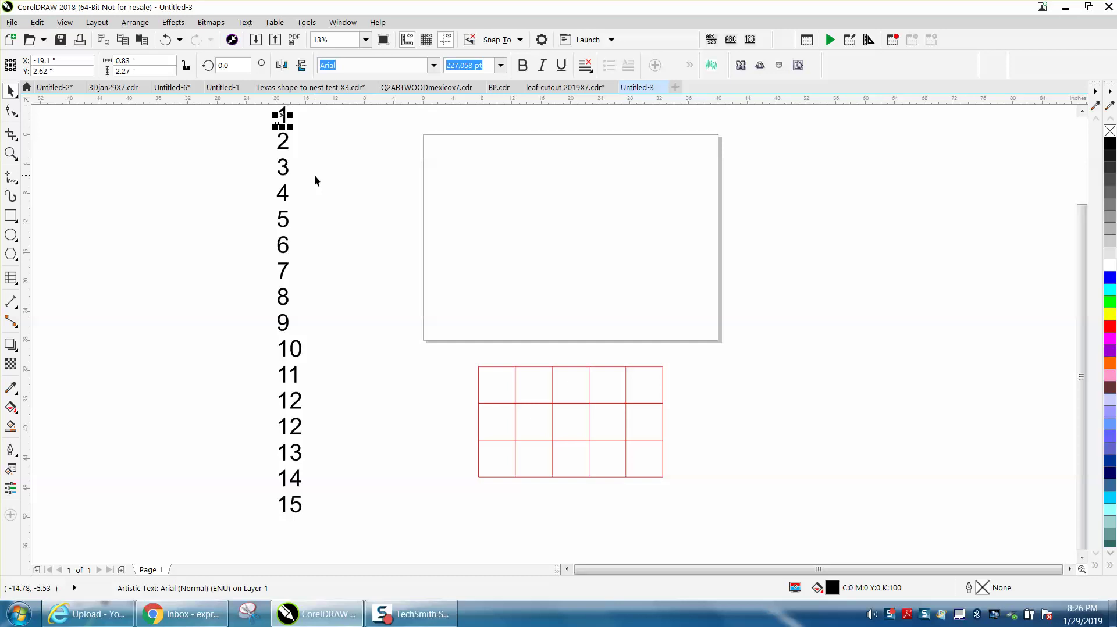
Centre the numbers 1, 2 and 3 and nudge them into the top row's first three cells.
key(p)
key(Down)
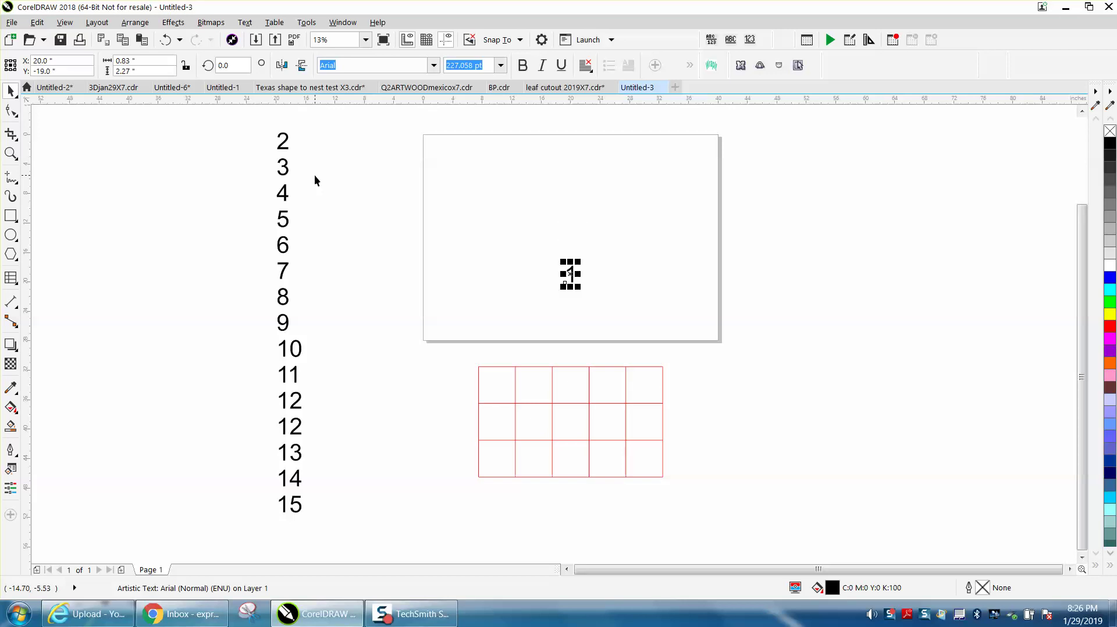
key(Down)
key(Down)
key(Down)
key(Left)
key(Left)
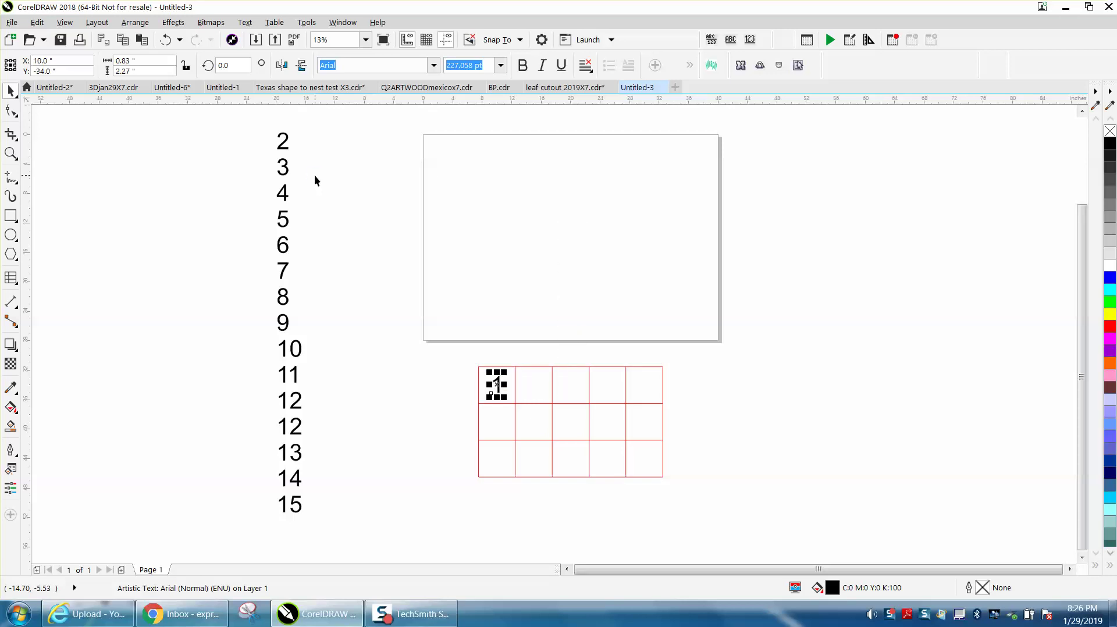
click(283, 141)
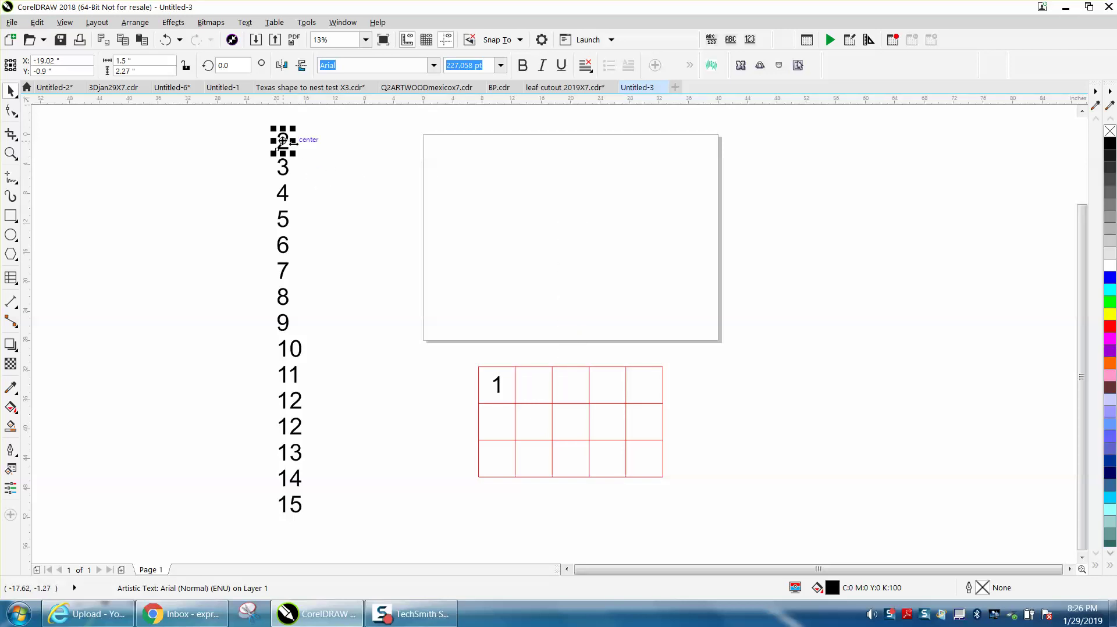
key(p)
key(Down)
key(Down)
key(Down)
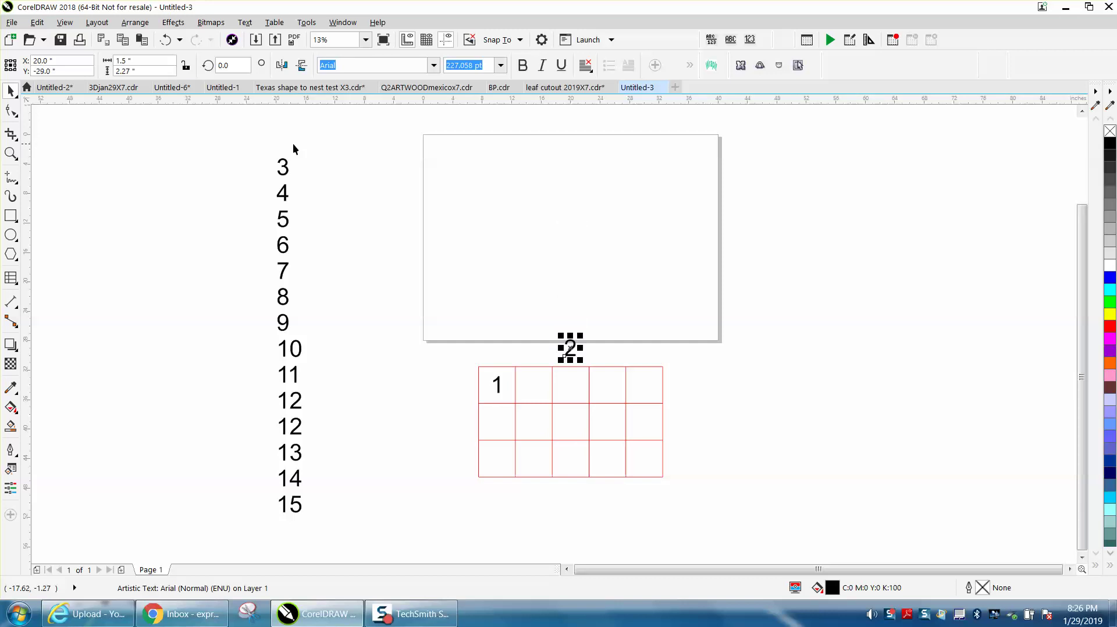
key(Down)
key(Left)
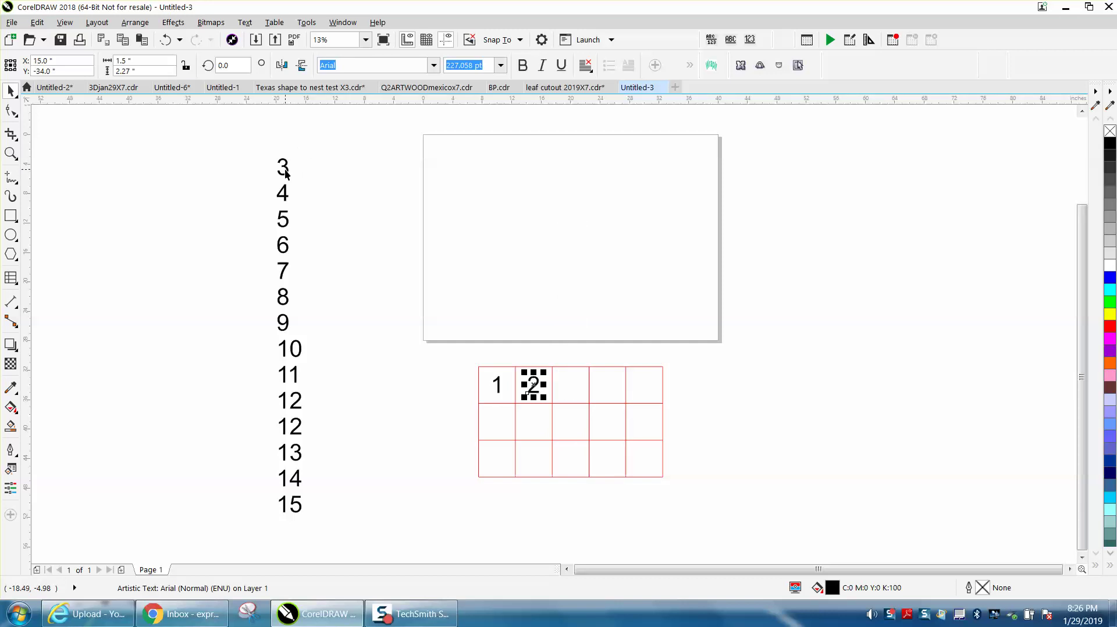
click(283, 168)
key(p)
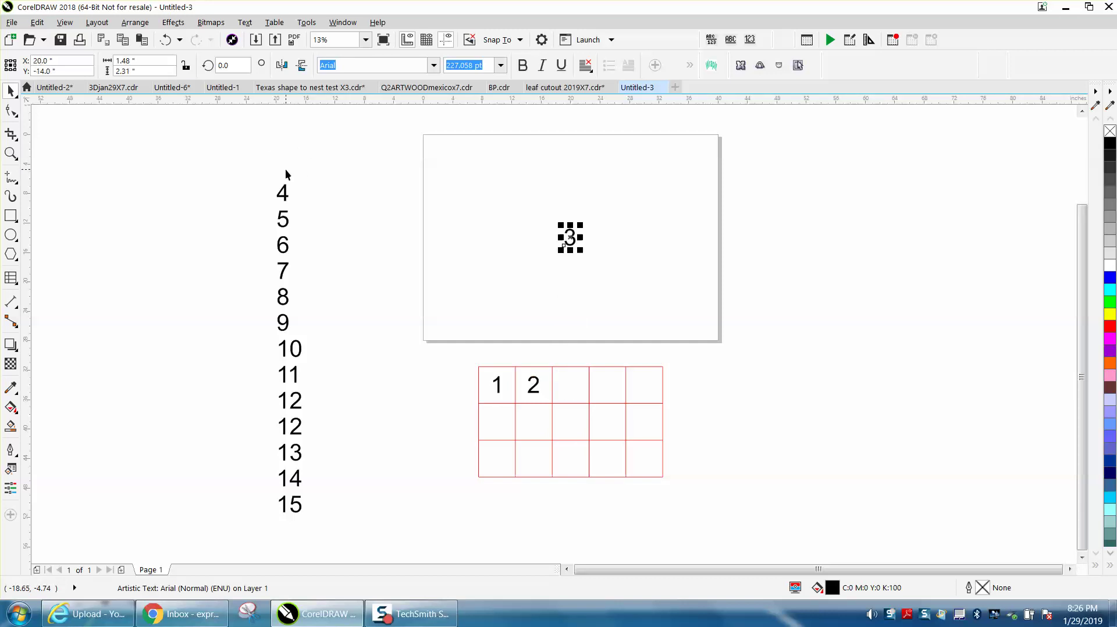
key(Down)
key(Down)
key(Down)
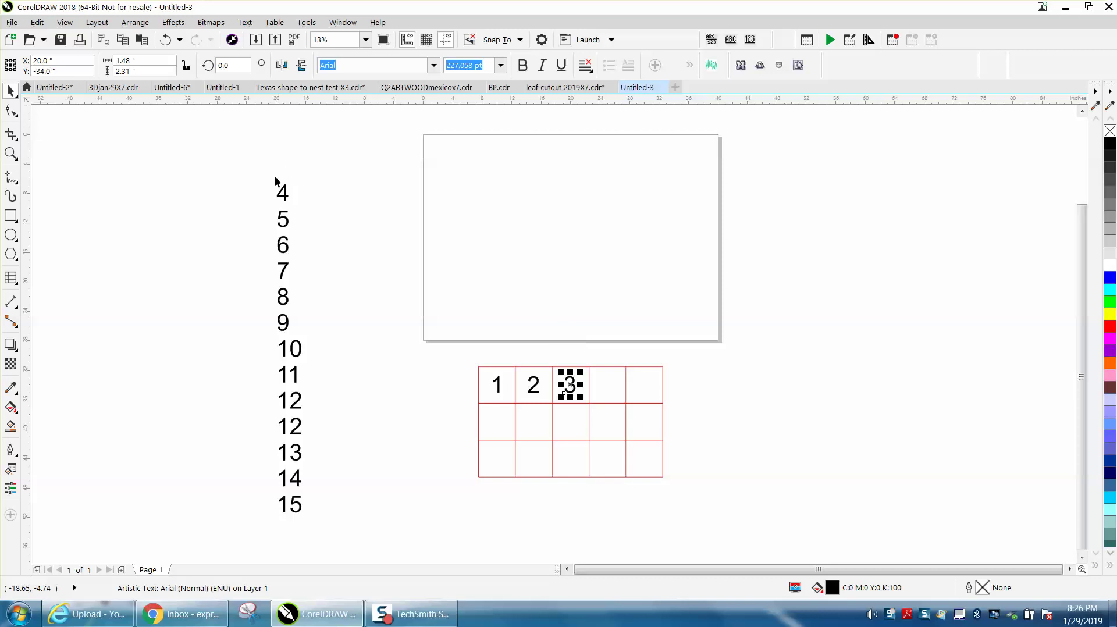
Place the numbers 4 and 5 into the last two cells of the top row.
click(285, 192)
key(p)
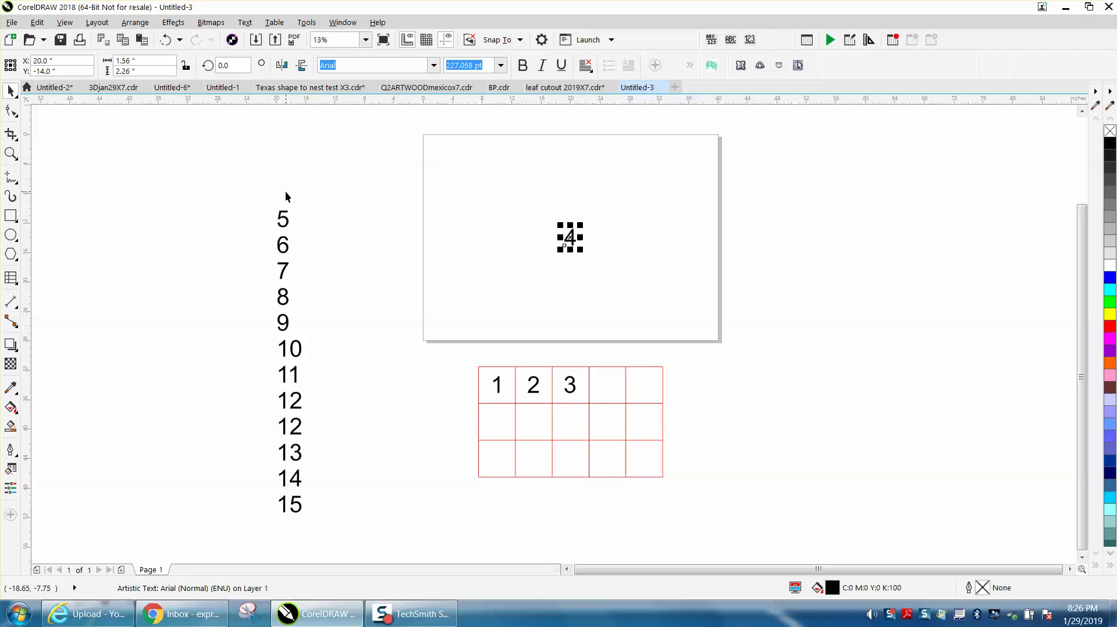
key(Down)
key(Down)
key(Down)
key(Down)
key(Right)
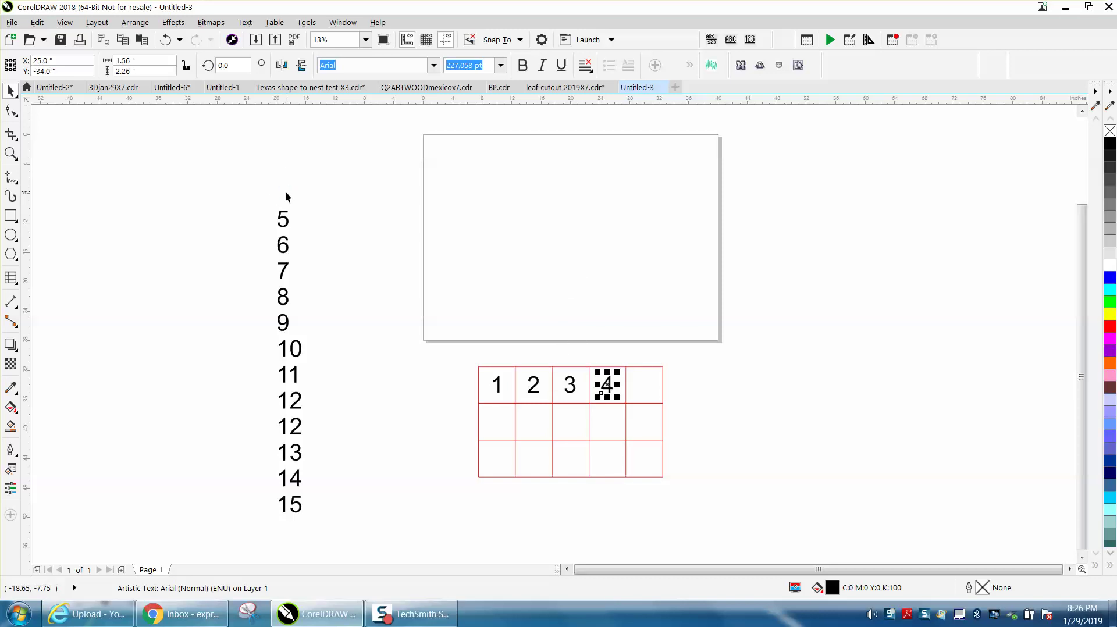
click(286, 218)
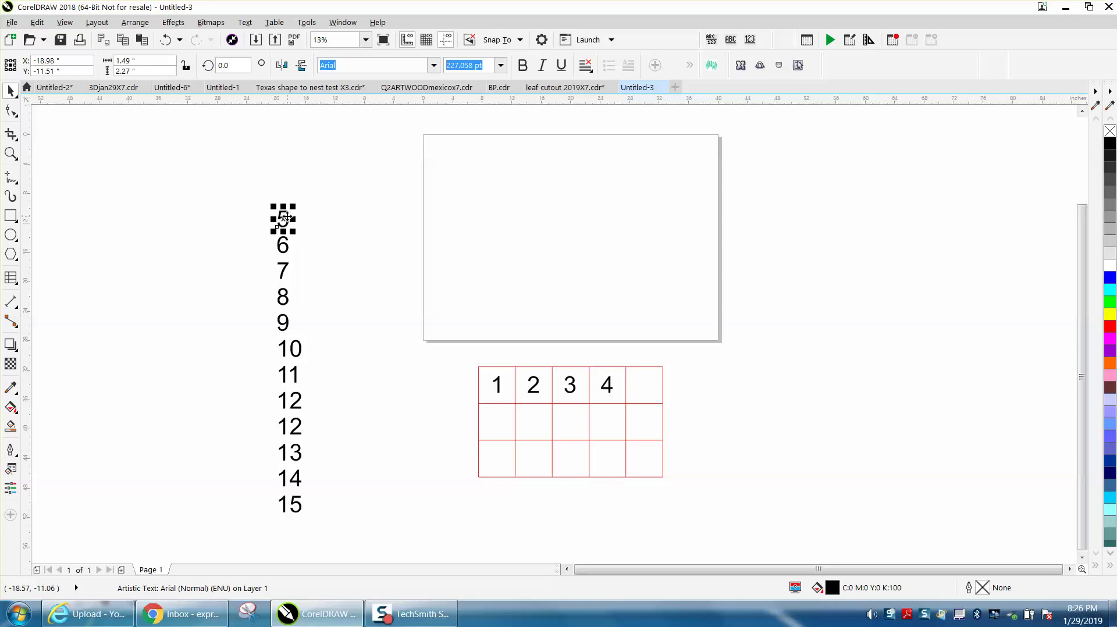
key(p)
key(Down)
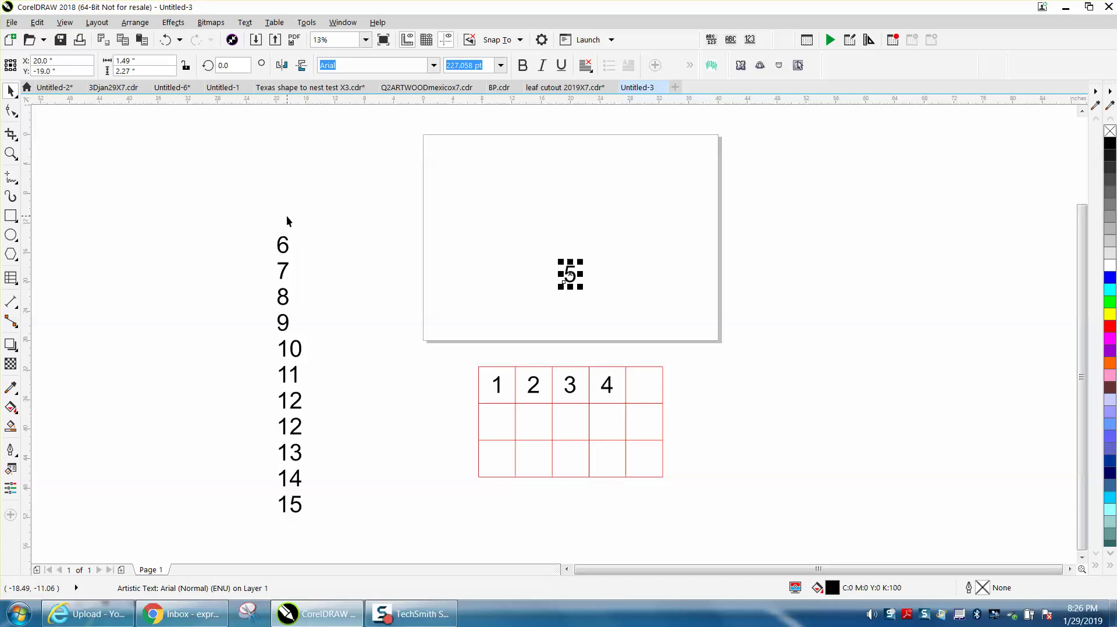
key(Down)
key(Down)
key(Down)
key(Right)
key(Right)
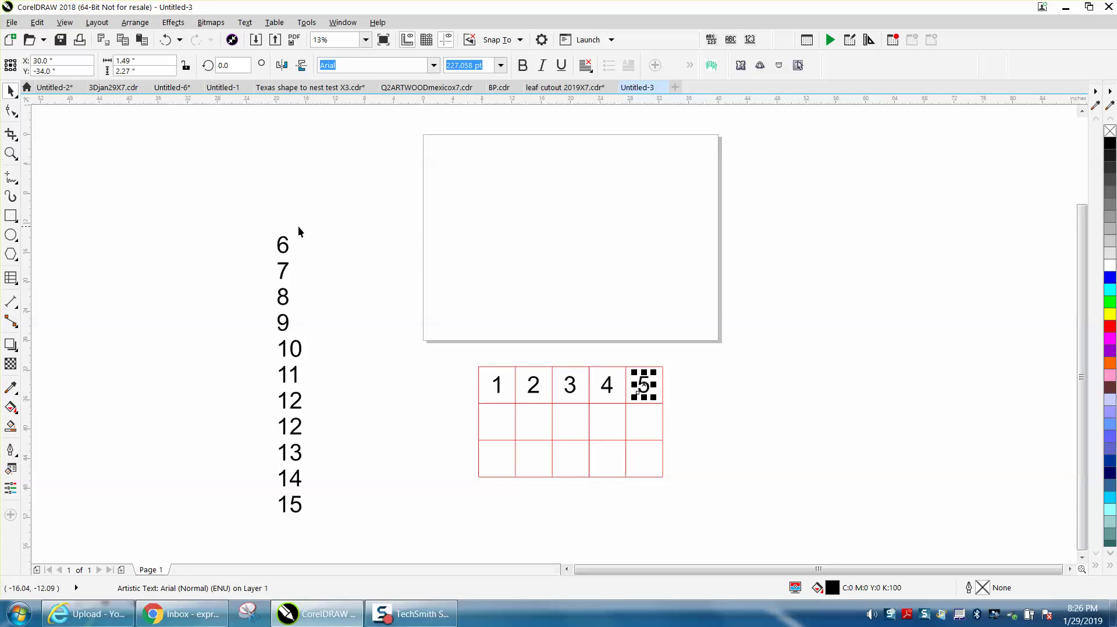
Place the numbers 6 and 7 into the first two cells of the second row.
click(281, 245)
key(p)
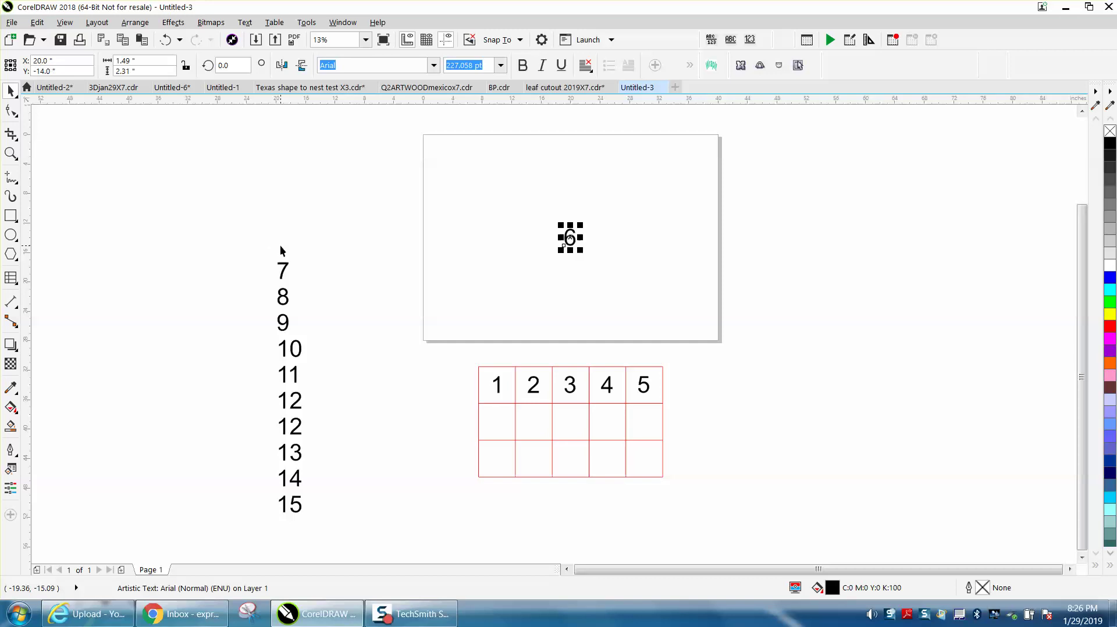
key(Down)
key(Down)
key(Down)
key(Down)
key(Down)
key(Down)
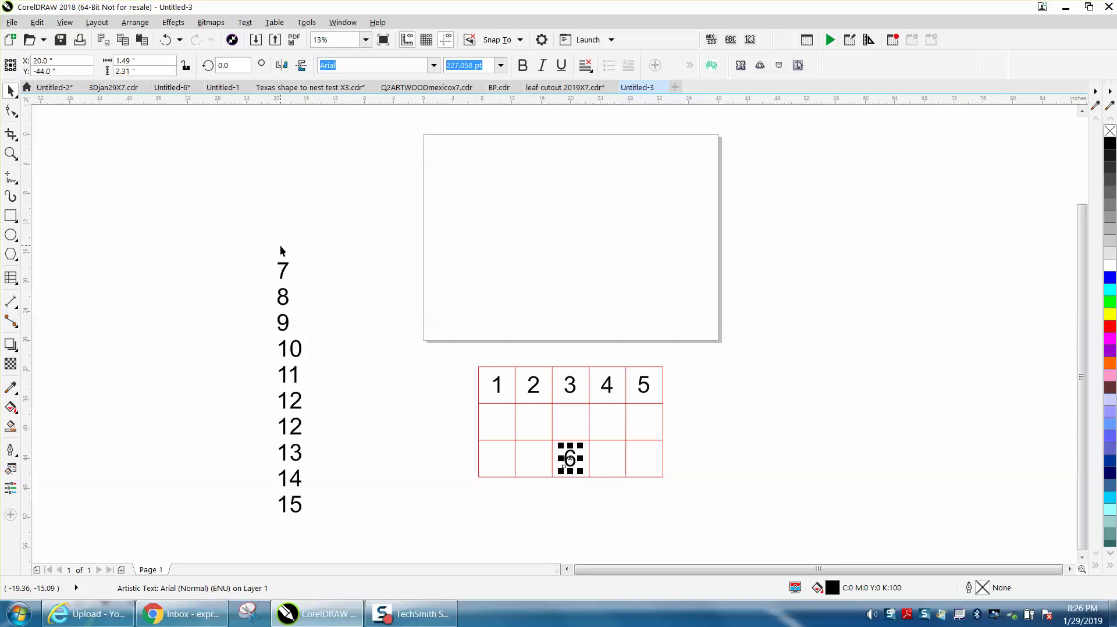
key(Up)
key(Left)
key(Left)
key(Left)
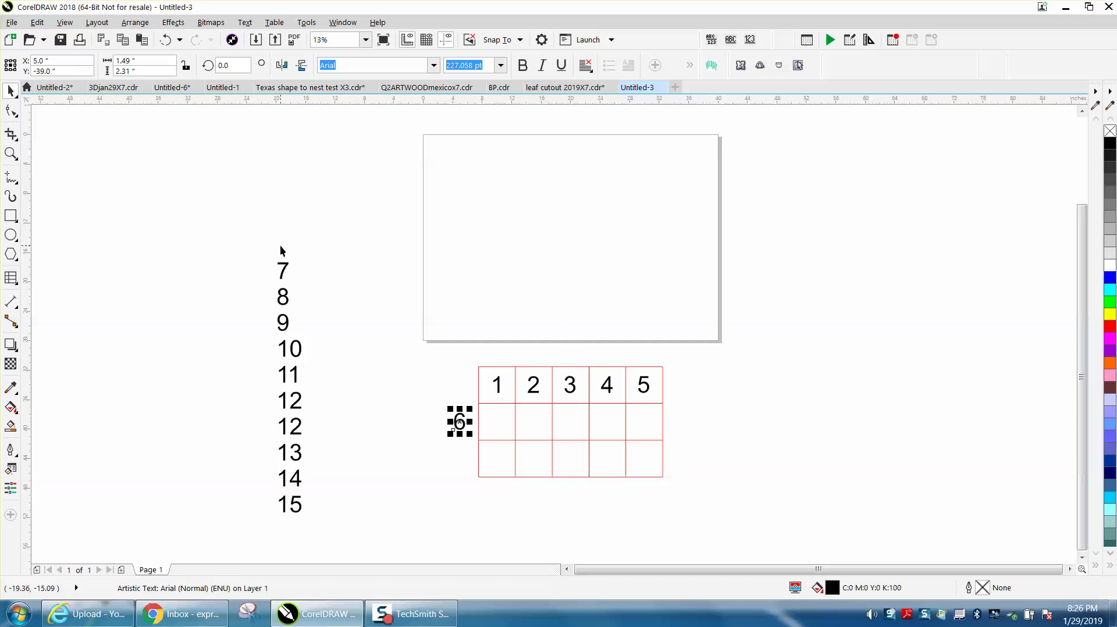
key(Right)
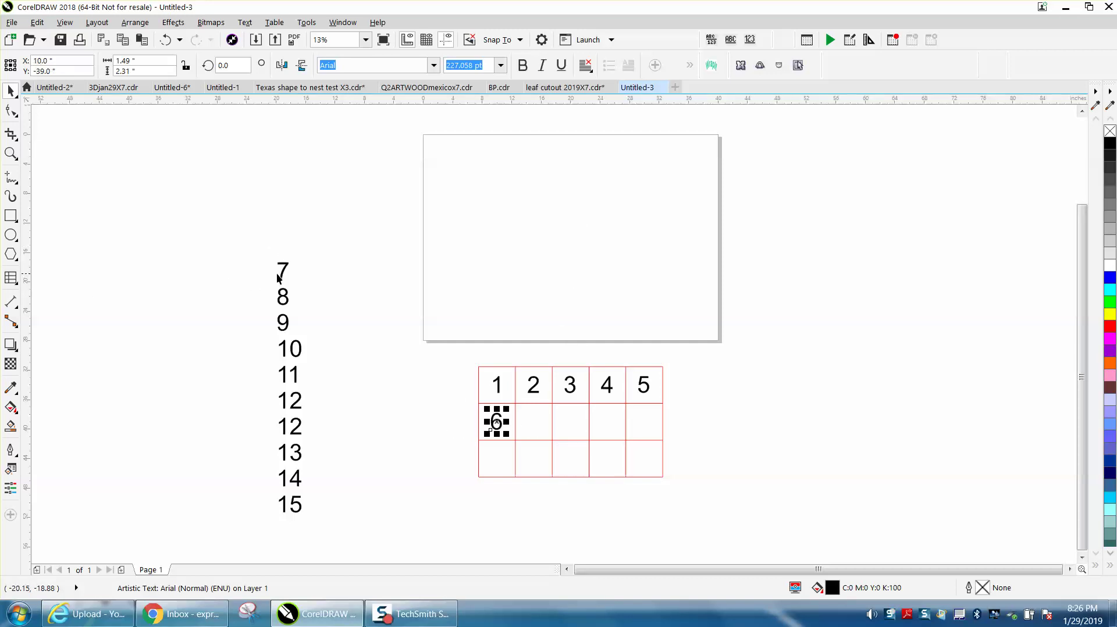
click(282, 272)
key(p)
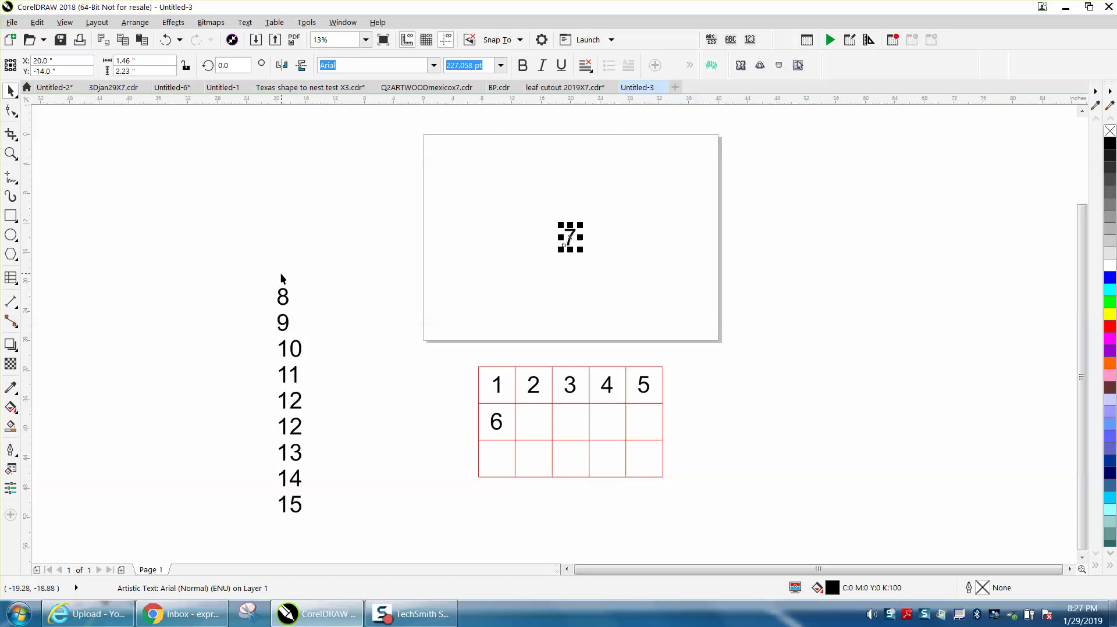
key(Down)
key(Down)
key(Down)
key(Down)
key(Down)
key(Left)
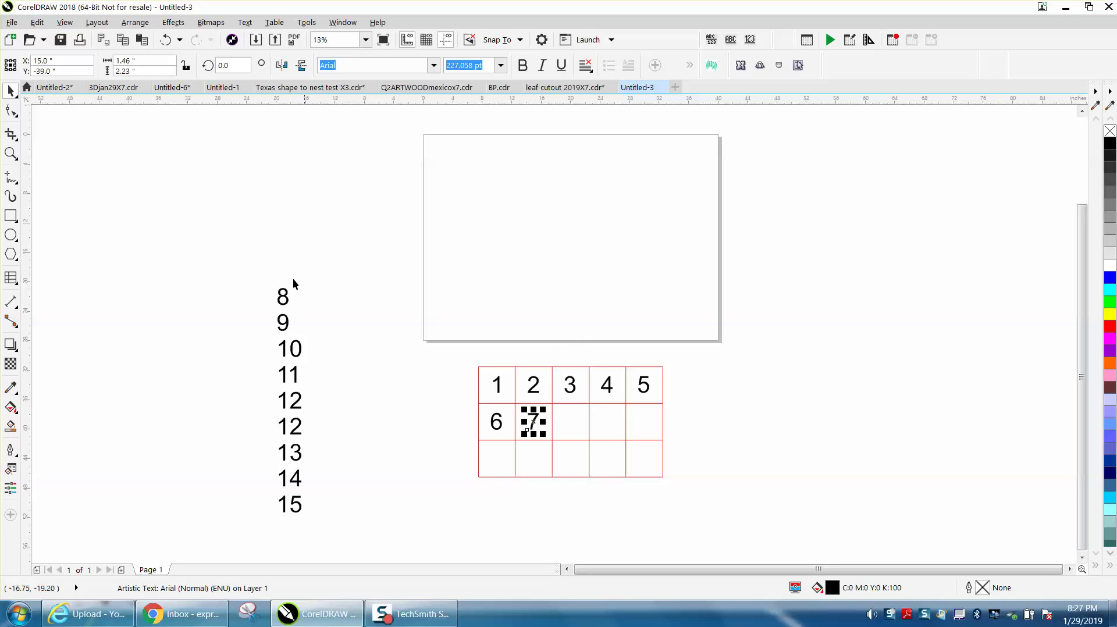
key(Escape)
Place 8 in the second row's third cell and 15 in the bottom-right cell.
click(285, 298)
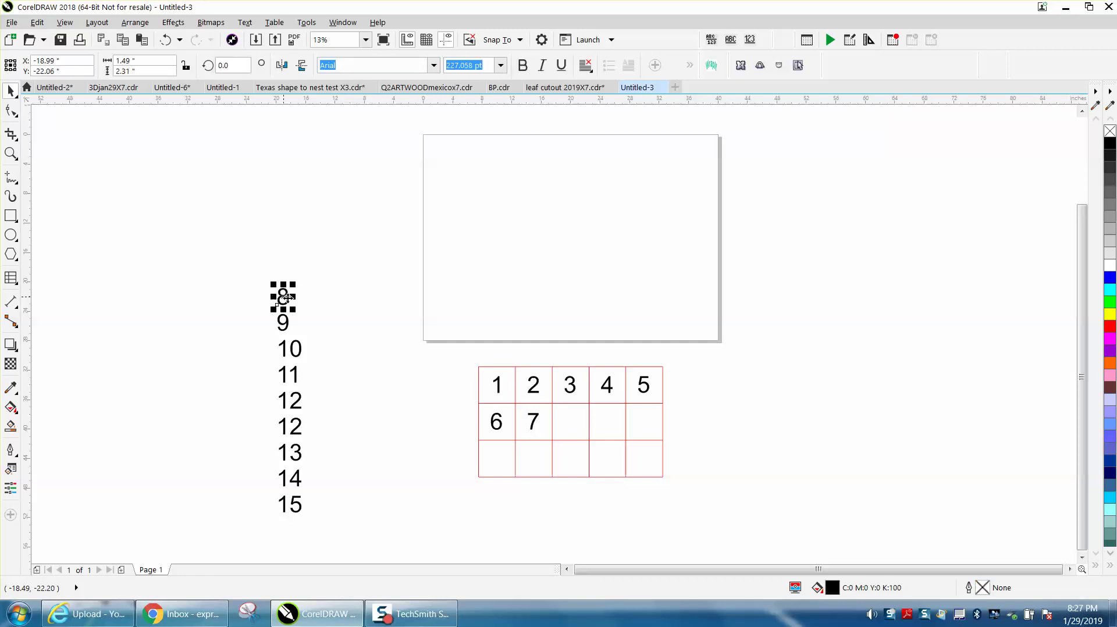
key(p)
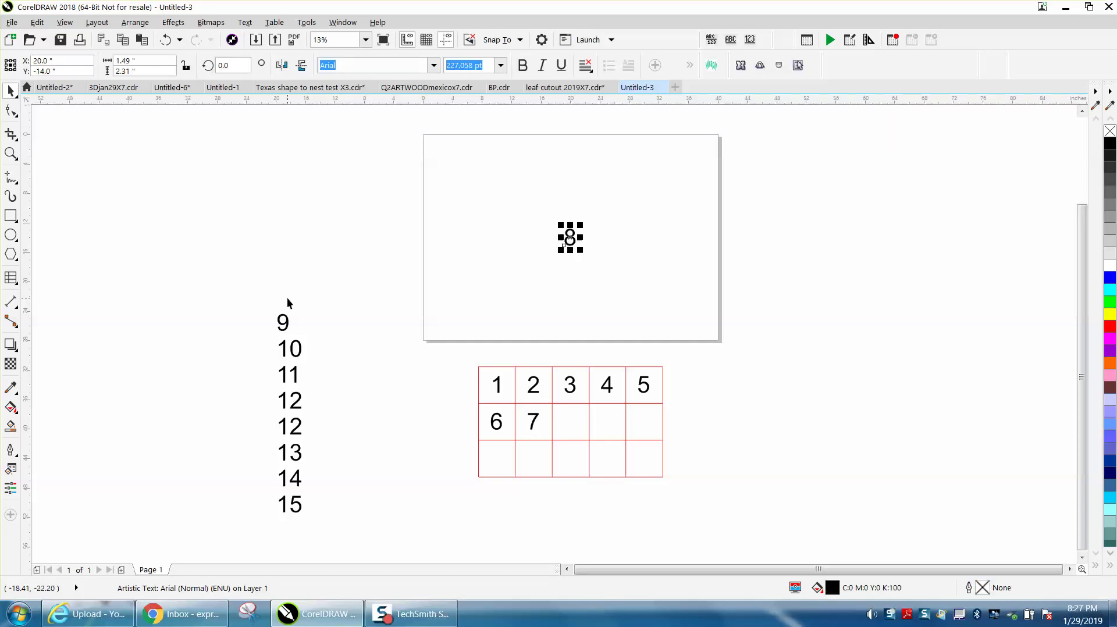
key(Down)
key(Down)
key(Down)
key(Down)
key(Down)
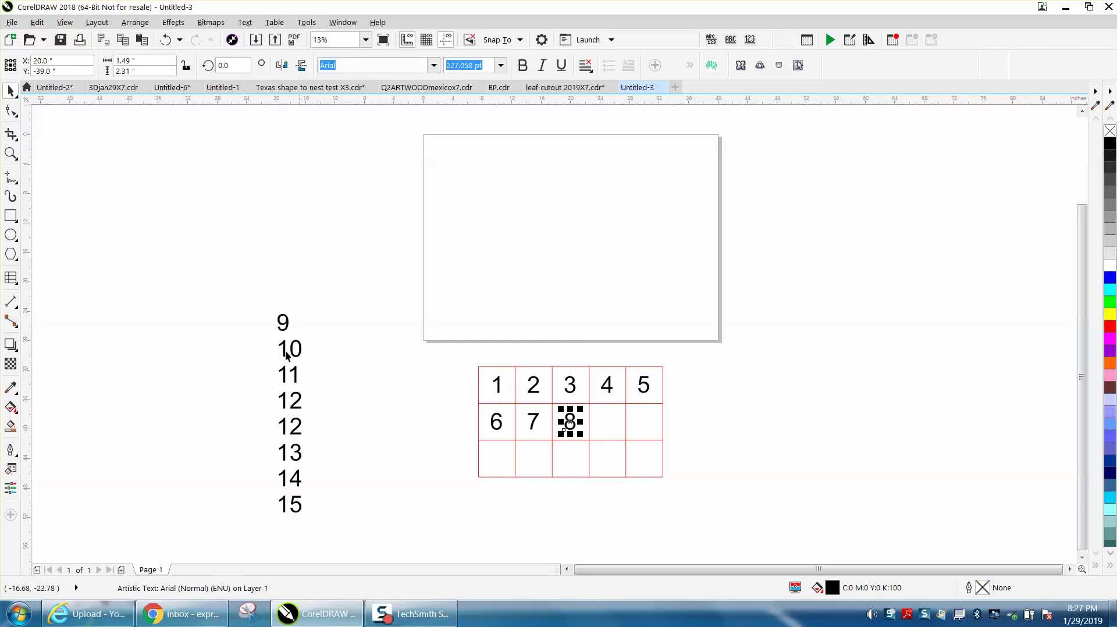
click(288, 502)
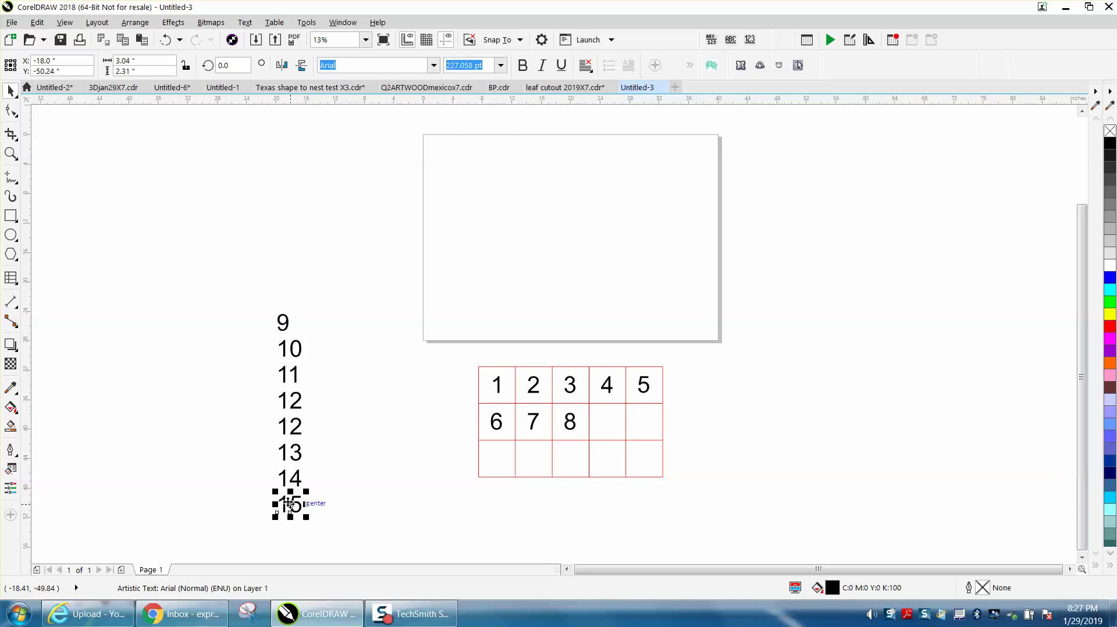
key(p)
key(Down)
key(Down)
key(Down)
key(Down)
key(Down)
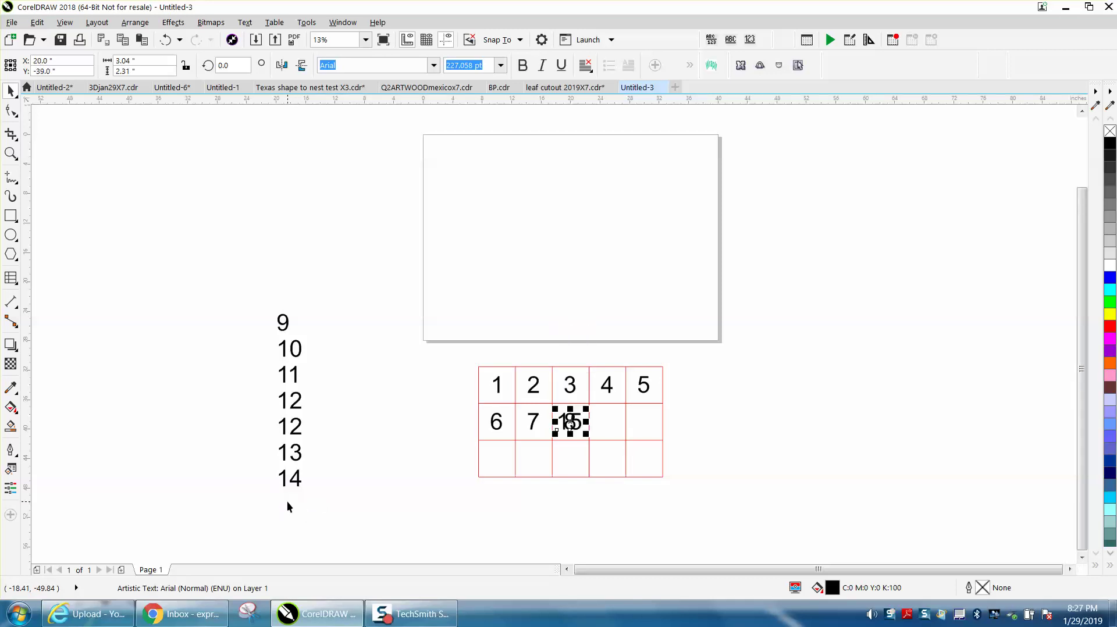
key(Down)
key(Right)
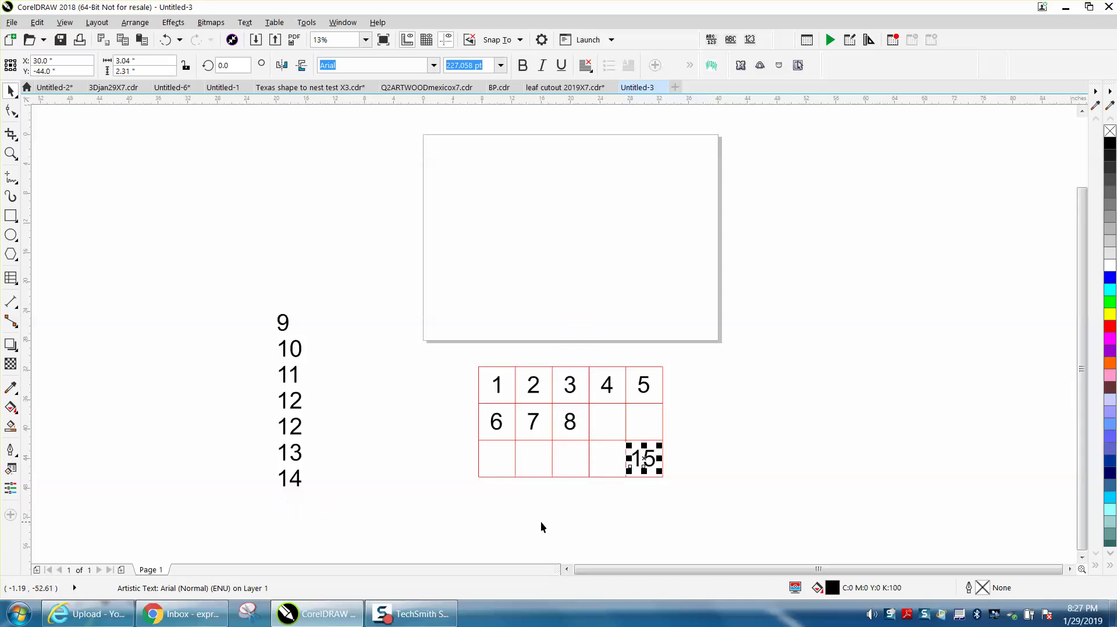
key(Right)
Select the whole numbered grid and ungroup it.
click(596, 523)
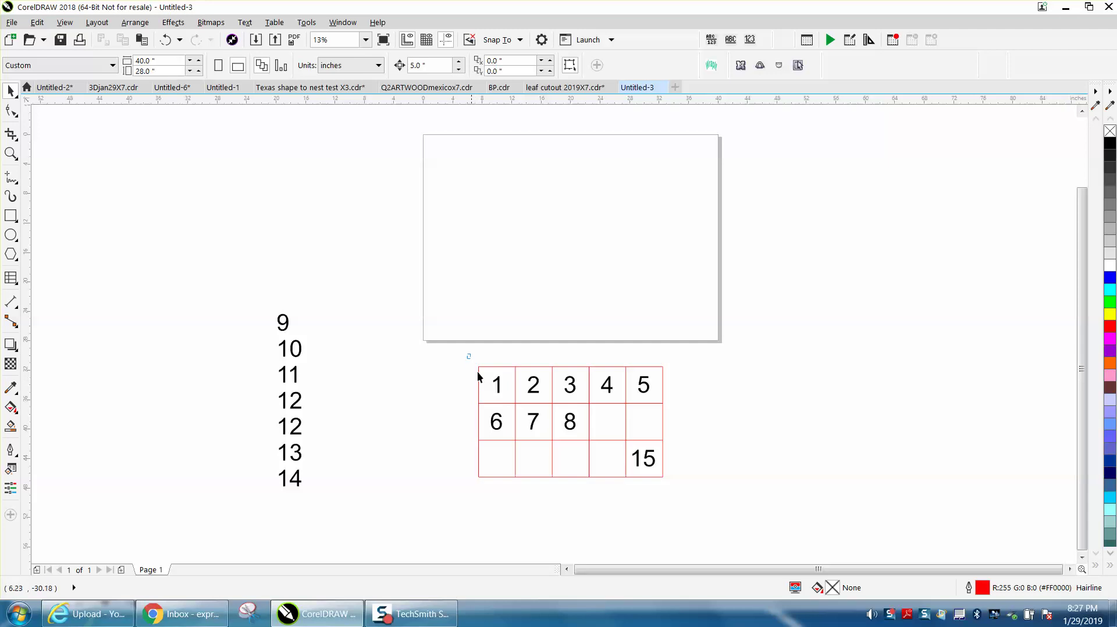
drag(474, 357, 740, 491)
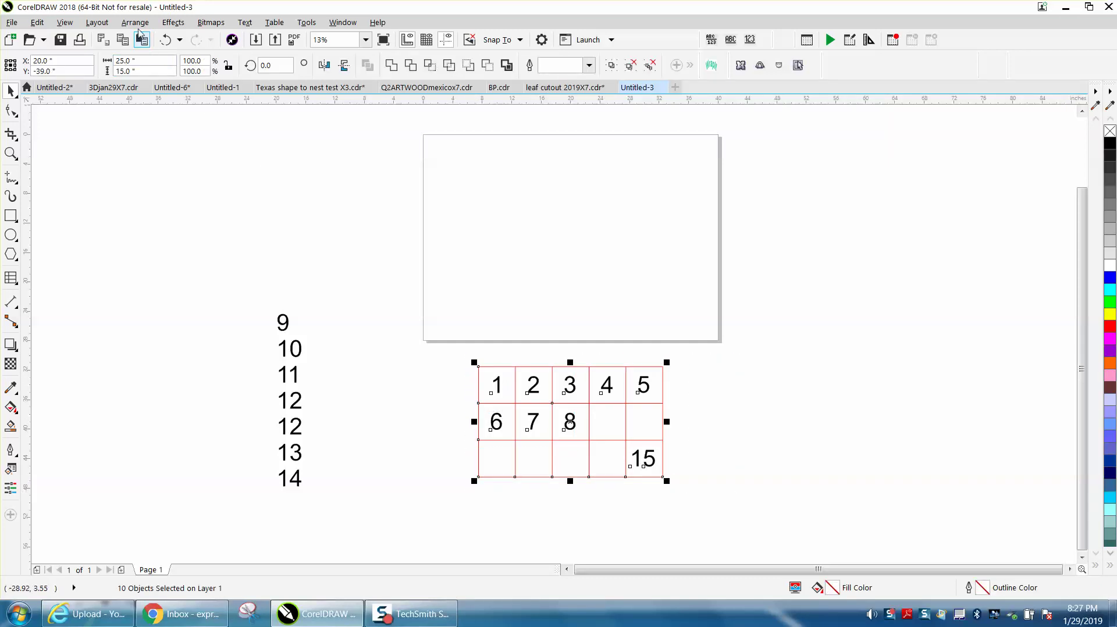
click(136, 23)
mouse_move(149, 280)
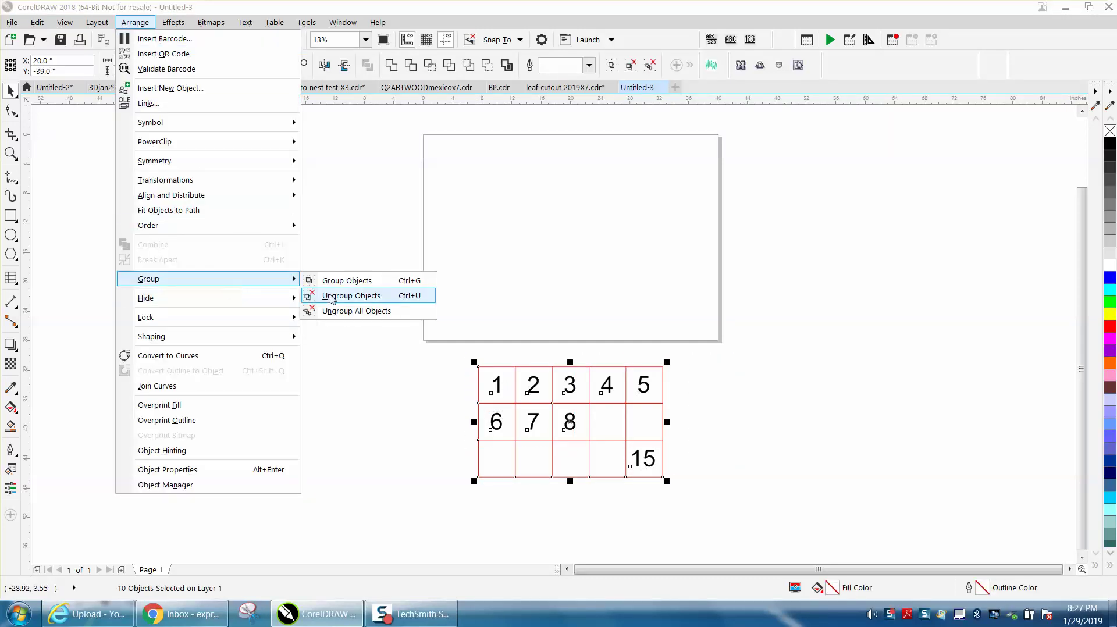
click(338, 296)
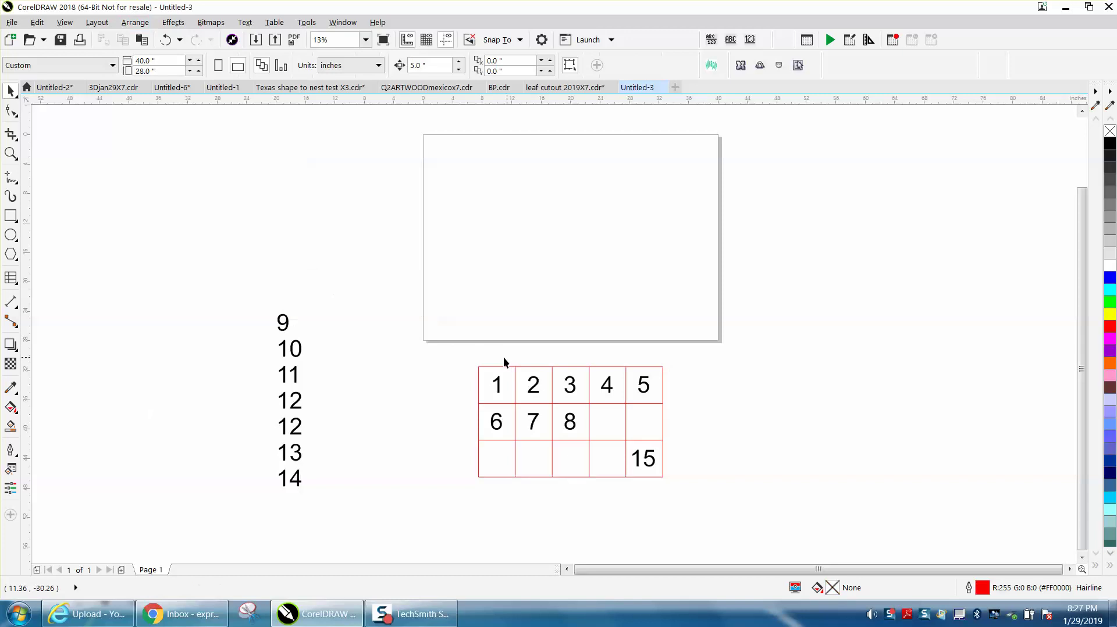
Move all twenty grid pieces onto the page's top-left corner and zoom in on them.
drag(689, 507, 687, 506)
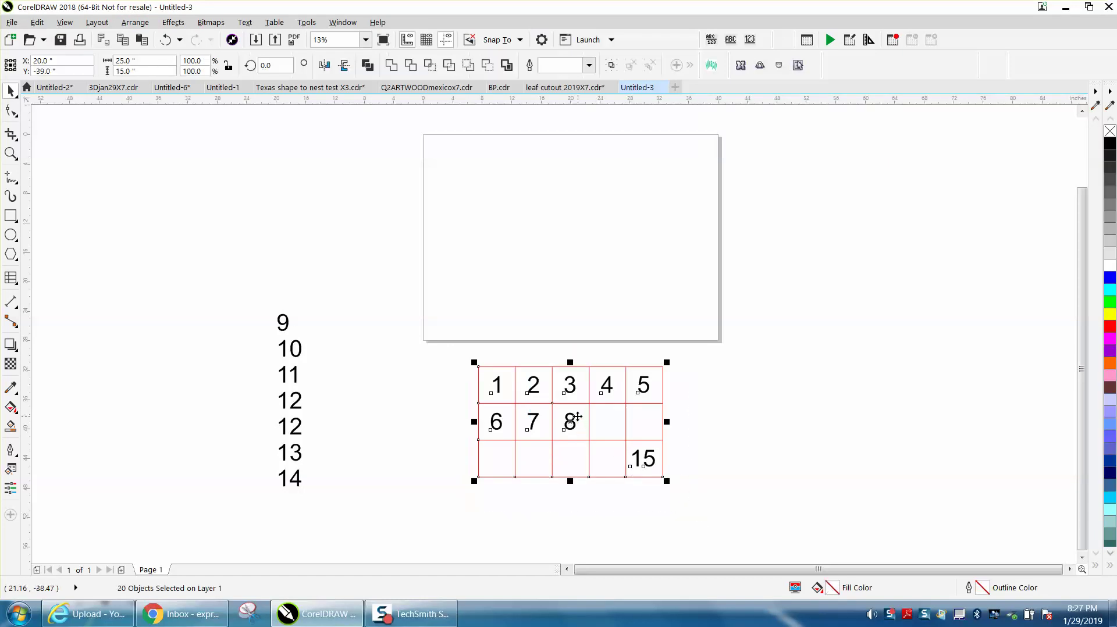
drag(569, 420, 519, 187)
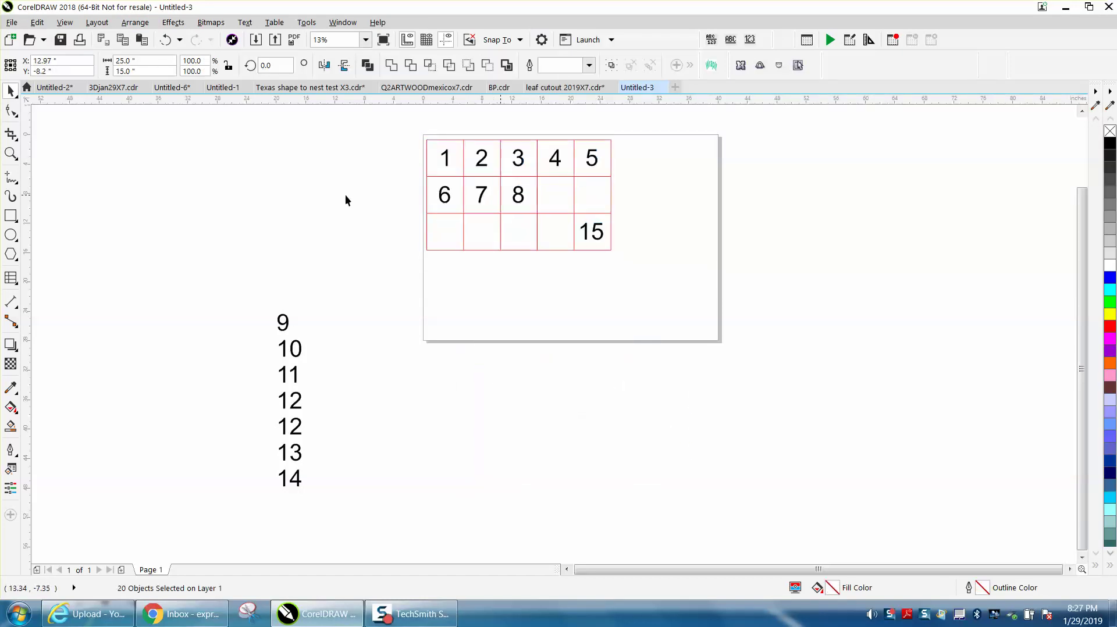
click(11, 153)
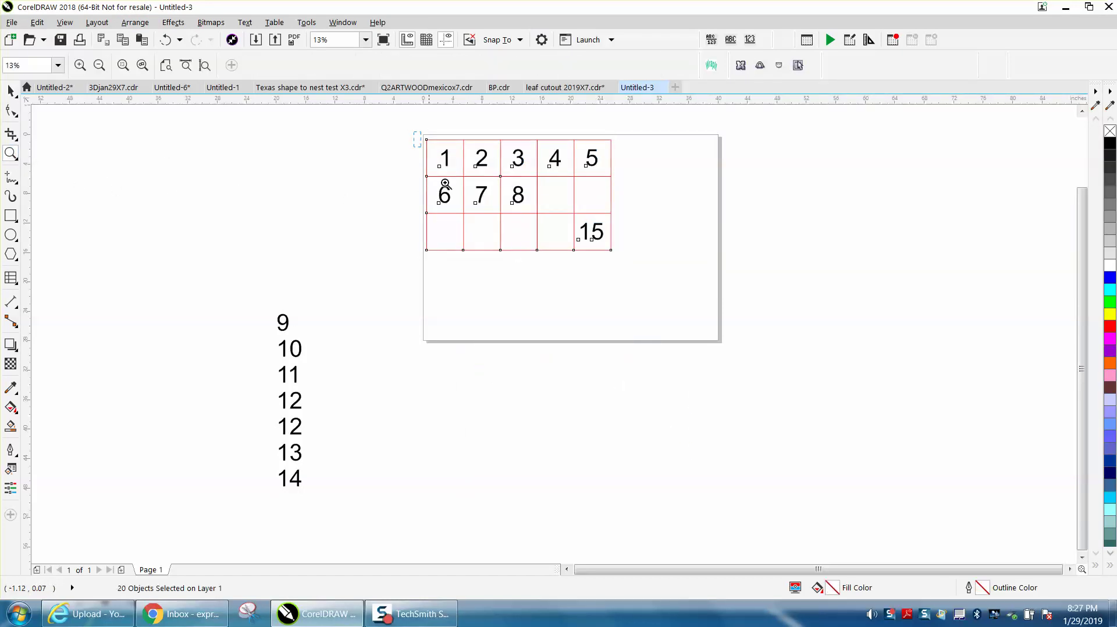
drag(422, 134, 711, 317)
click(11, 91)
key(Escape)
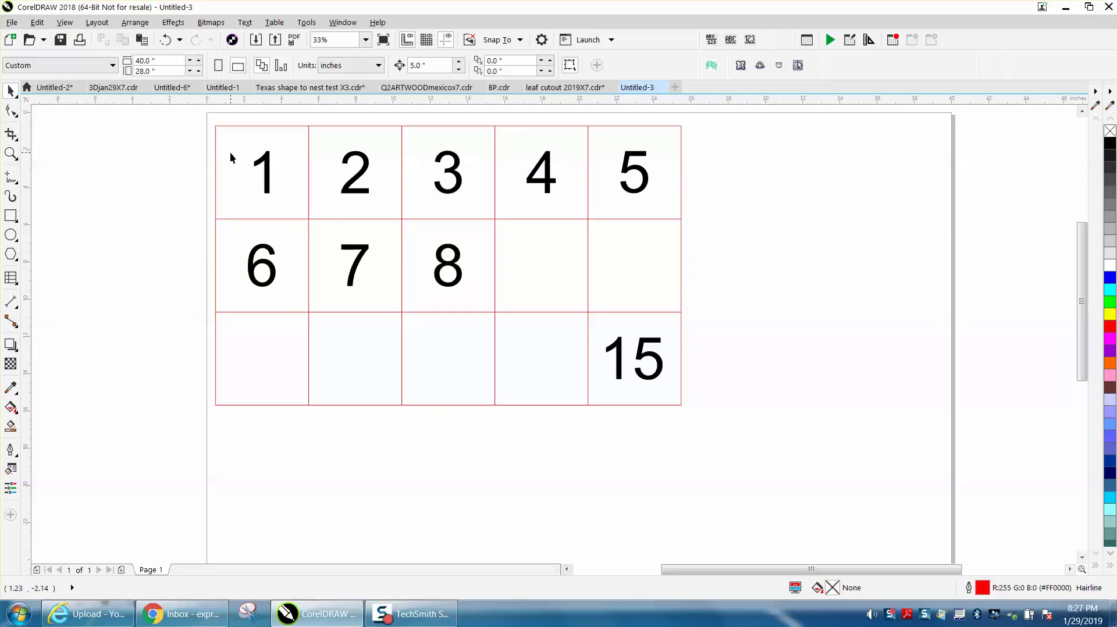
drag(215, 156, 165, 170)
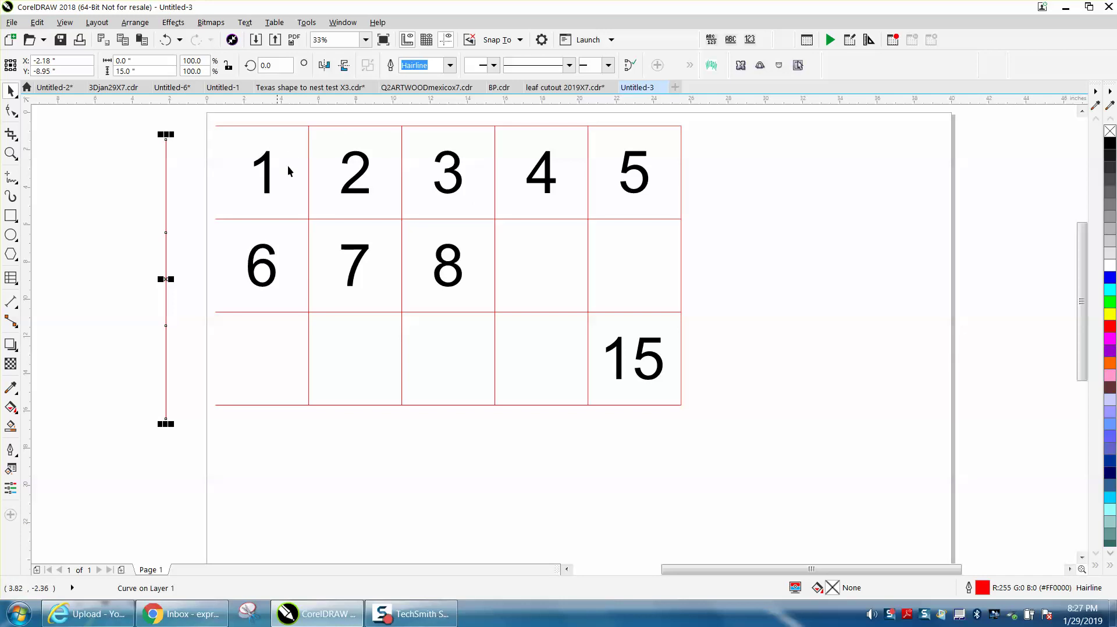
click(157, 39)
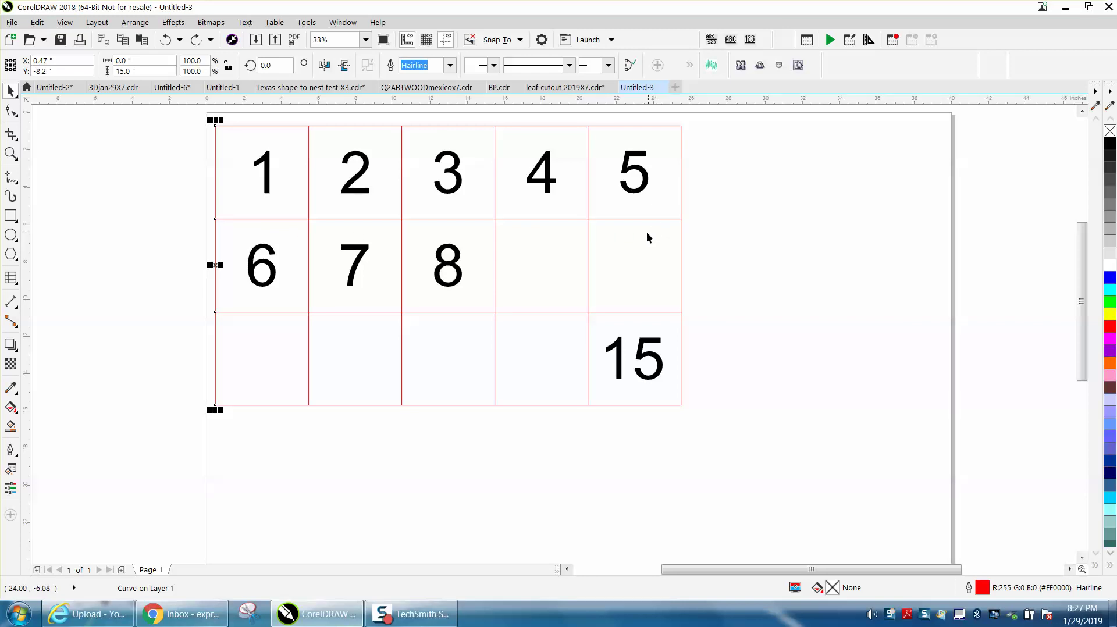
scroll(648, 232, down, 2)
scroll(344, 372, down, 2)
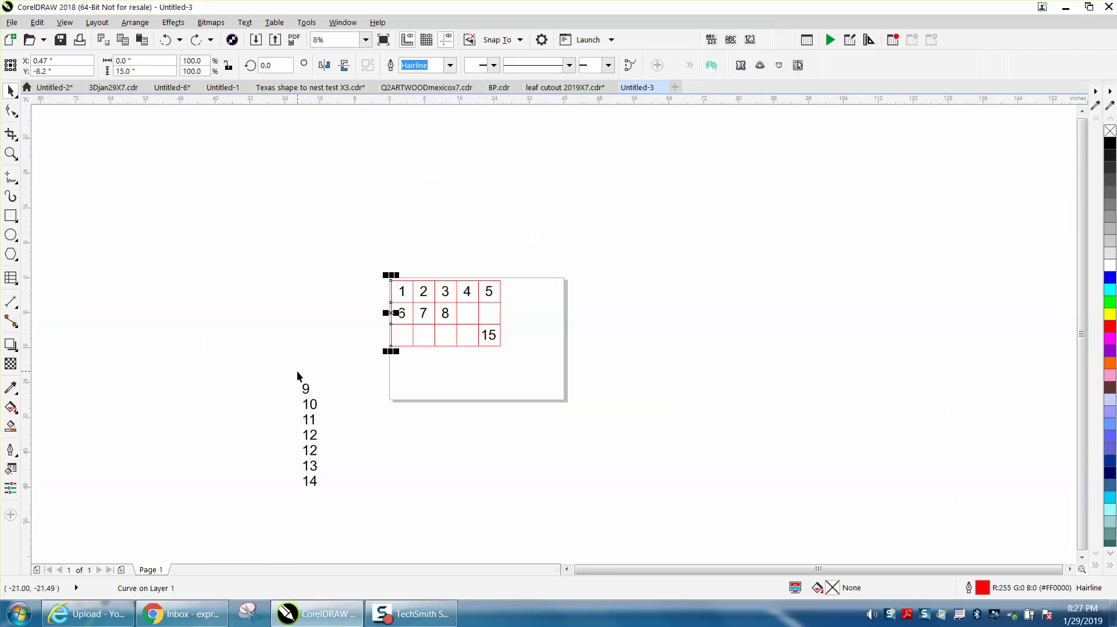
click(11, 154)
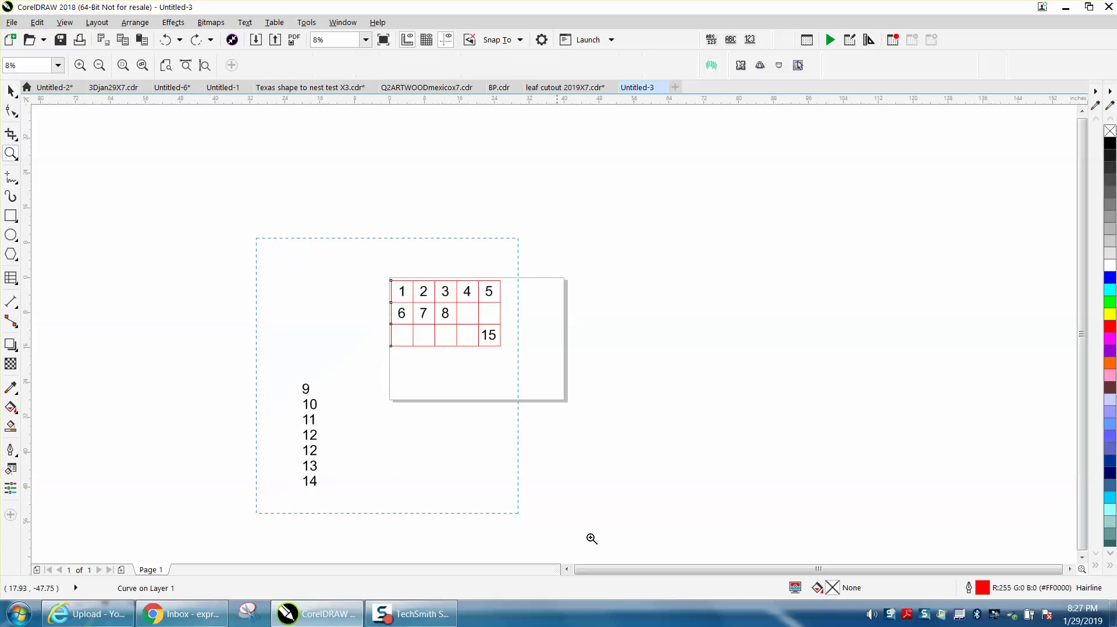